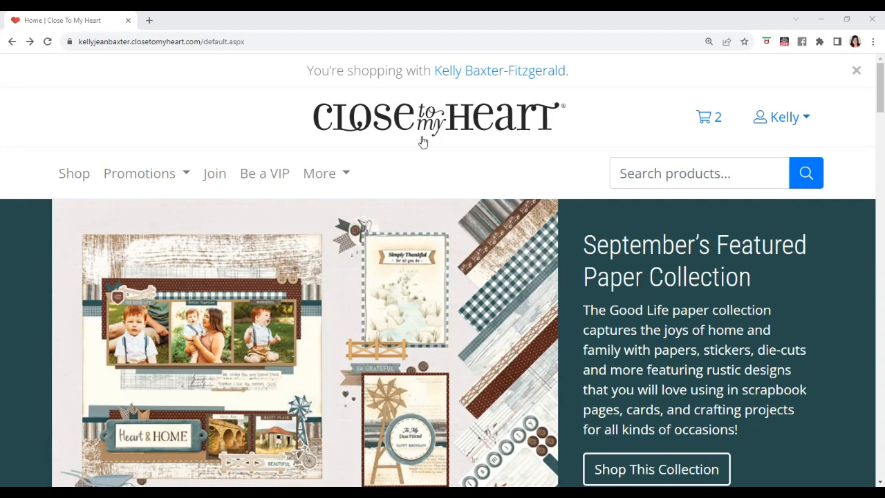
Open the account's Digital Library and look through the list of downloadable digital art.
click(796, 127)
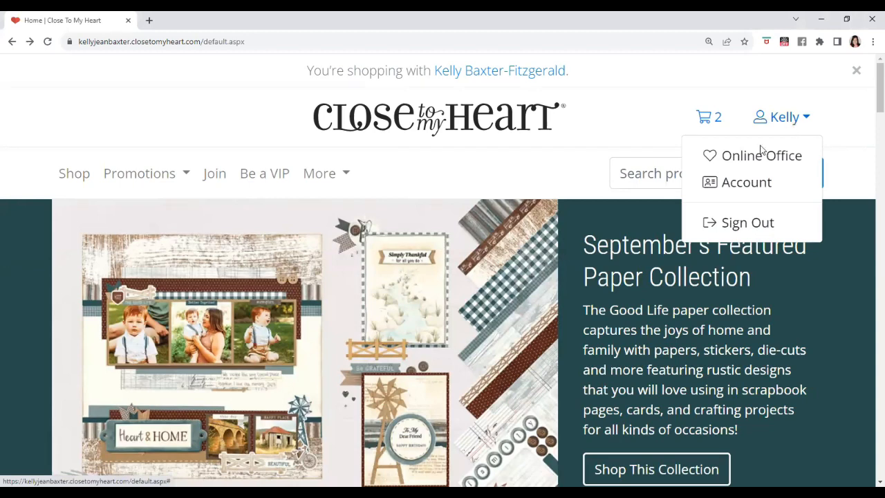
click(738, 190)
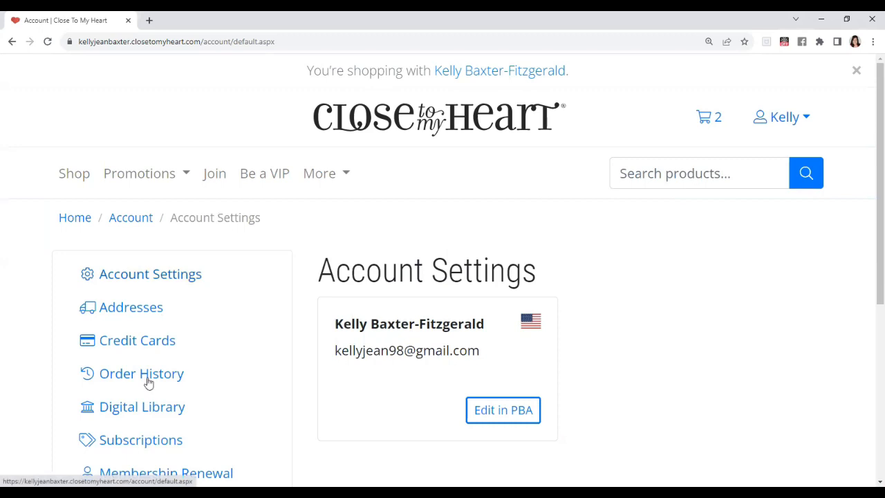
click(144, 412)
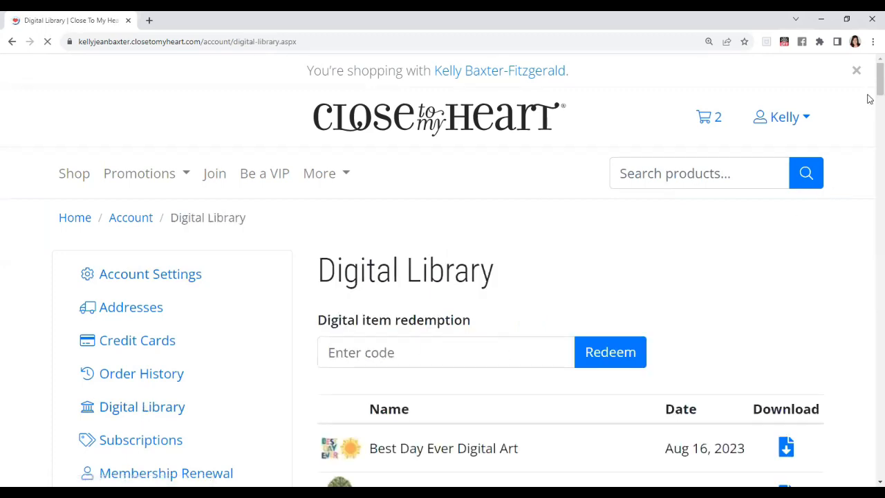
scroll(869, 94, down, 2)
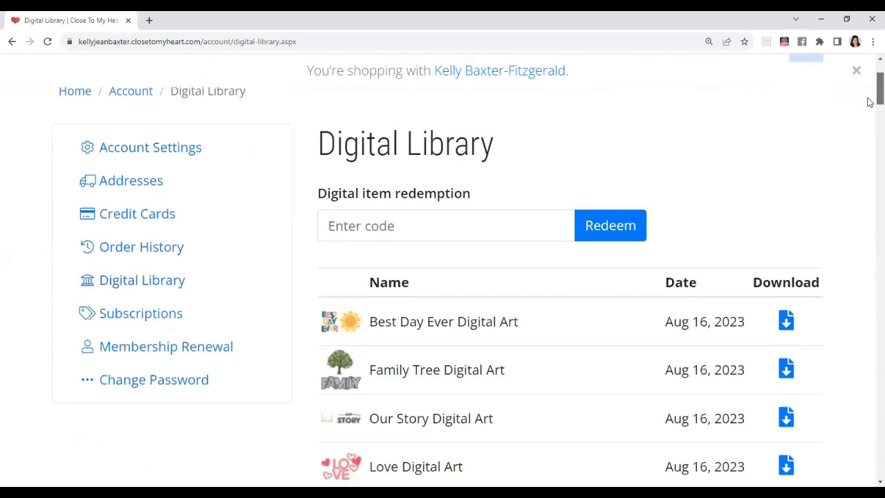
scroll(869, 104, down, 2)
scroll(869, 111, down, 1)
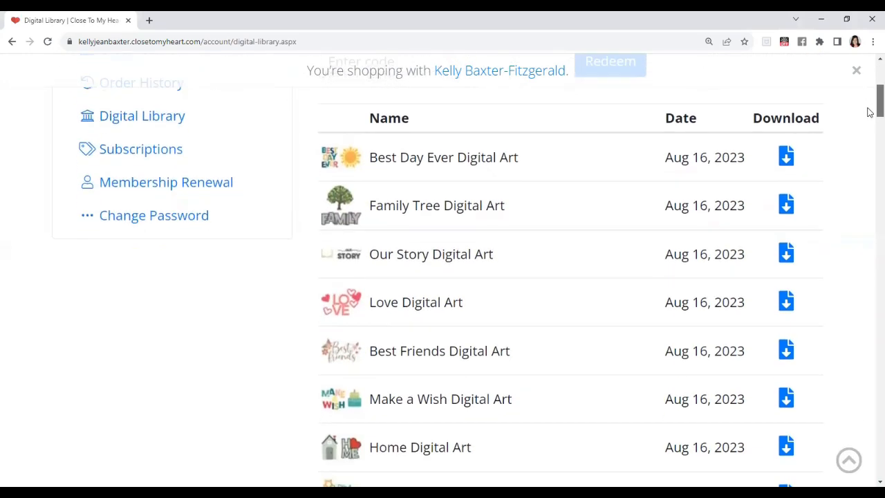
scroll(869, 113, down, 2)
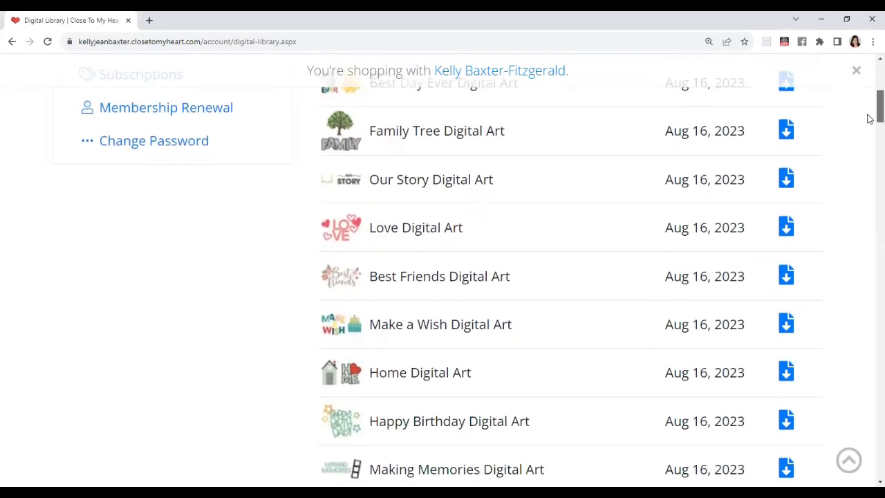
mouse_move(869, 125)
mouse_down()
mouse_move(869, 165)
mouse_move(869, 89)
mouse_move(870, 109)
mouse_up()
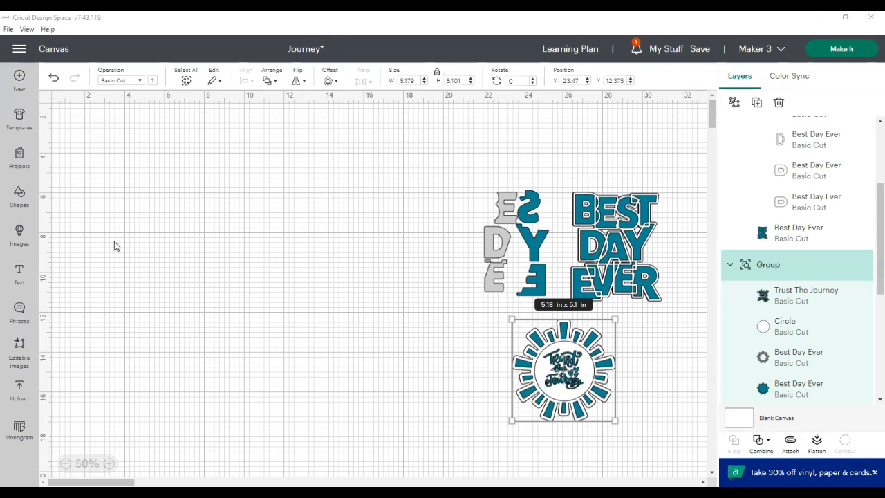
In Cricut Design Space, start an image upload using Best Day Ever.svg from the Best Day Ever Digital Art folder in Downloads.
click(18, 398)
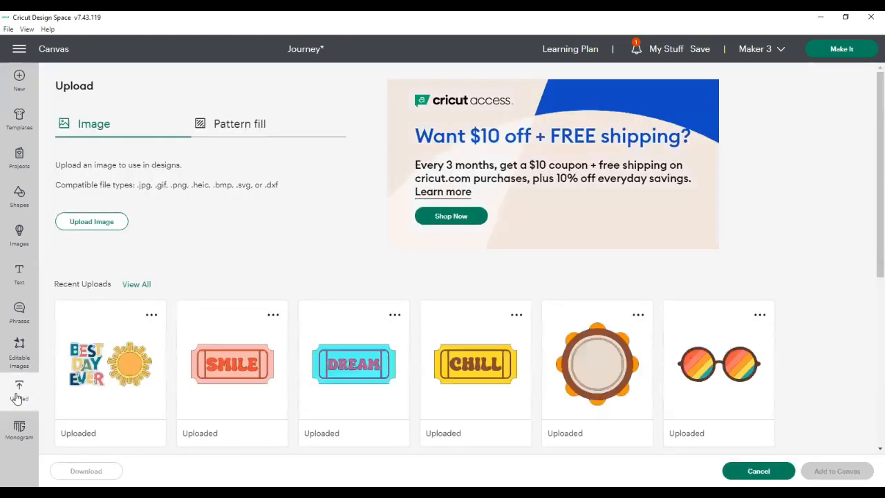
click(85, 222)
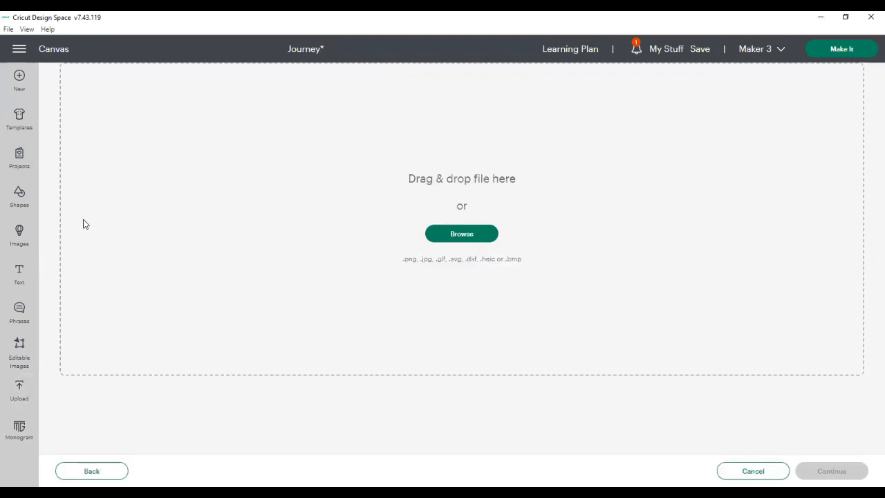
click(450, 238)
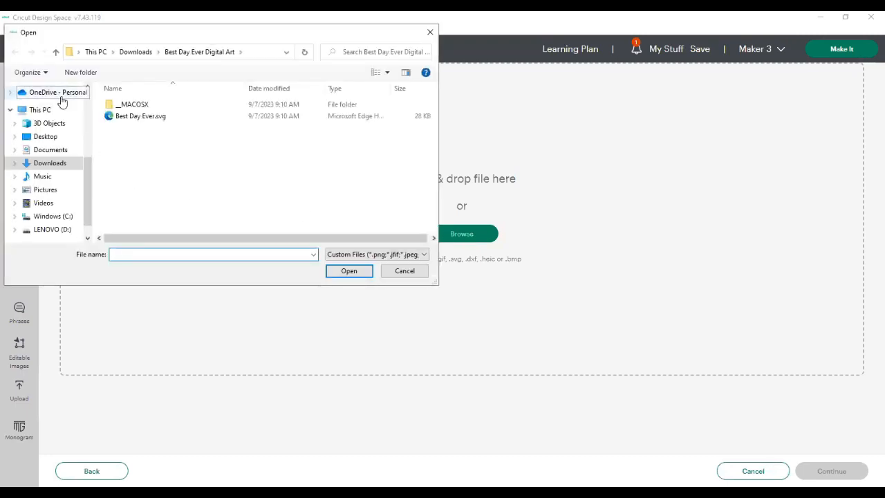
click(56, 163)
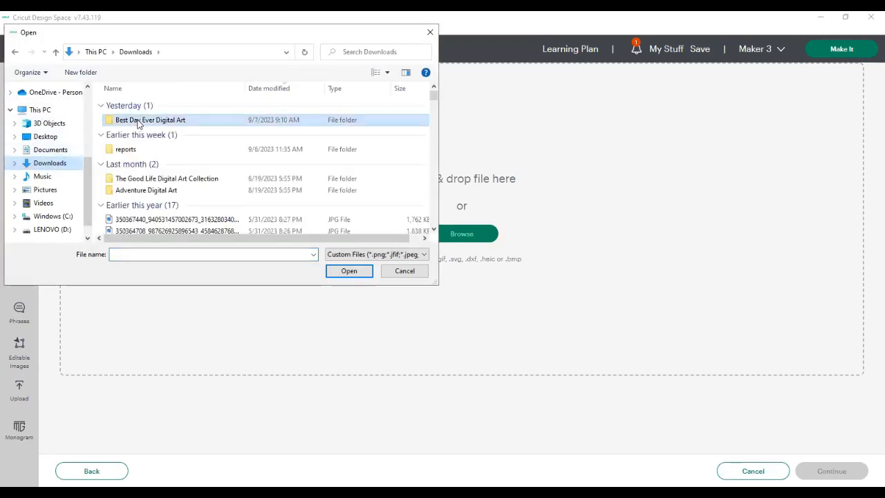
click(165, 121)
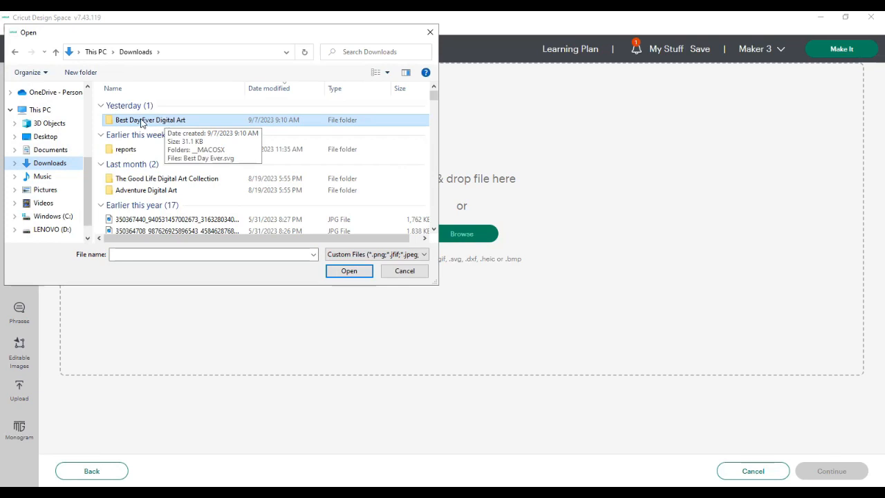
double_click(143, 121)
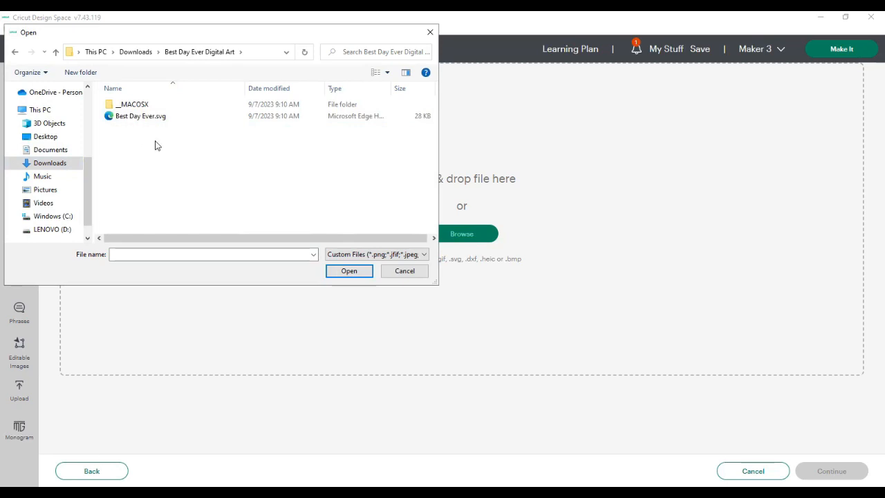
click(123, 118)
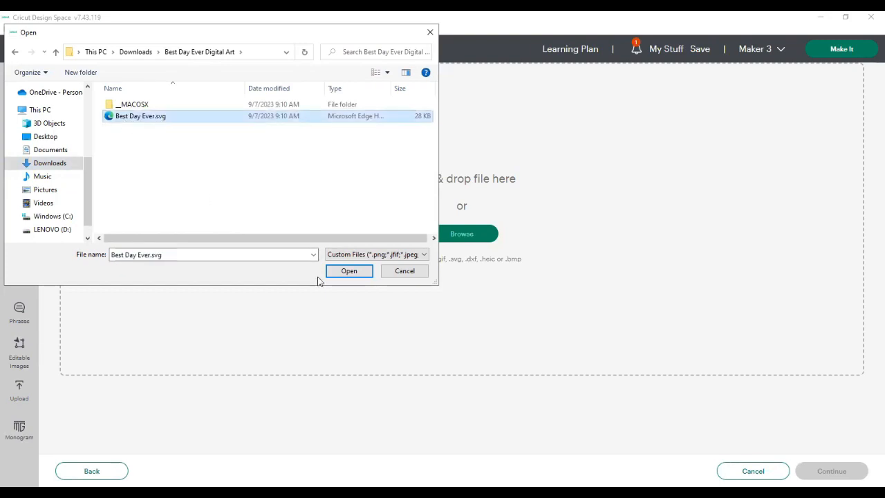
click(341, 274)
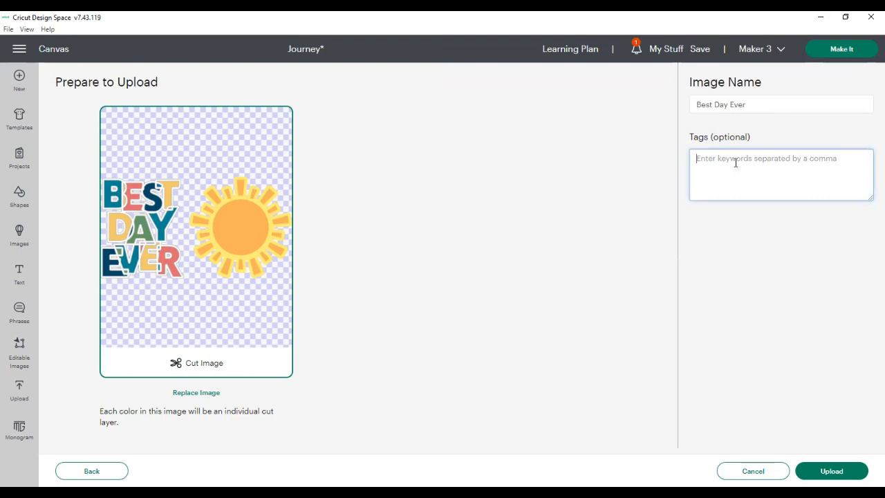
Tag the image "CTMH digital file" and upload it.
text(CTMH downl)
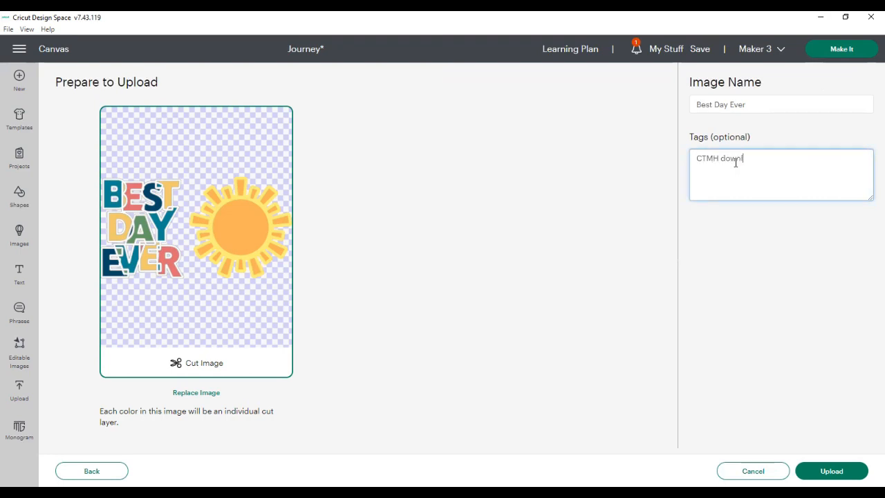
text(oad)
key(BackSpace)
key(BackSpace)
key(BackSpace)
key(BackSpace)
key(BackSpace)
key(BackSpace)
text(igital file)
click(831, 471)
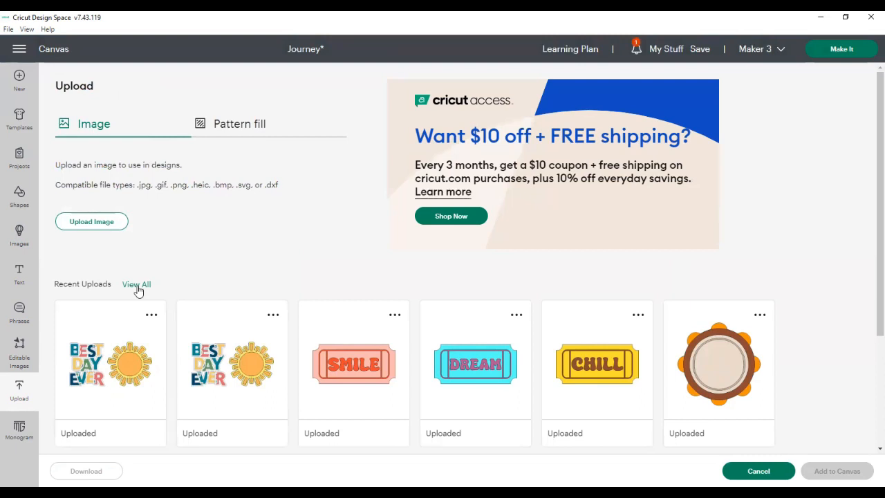
View all uploaded images and look through the collection.
click(137, 290)
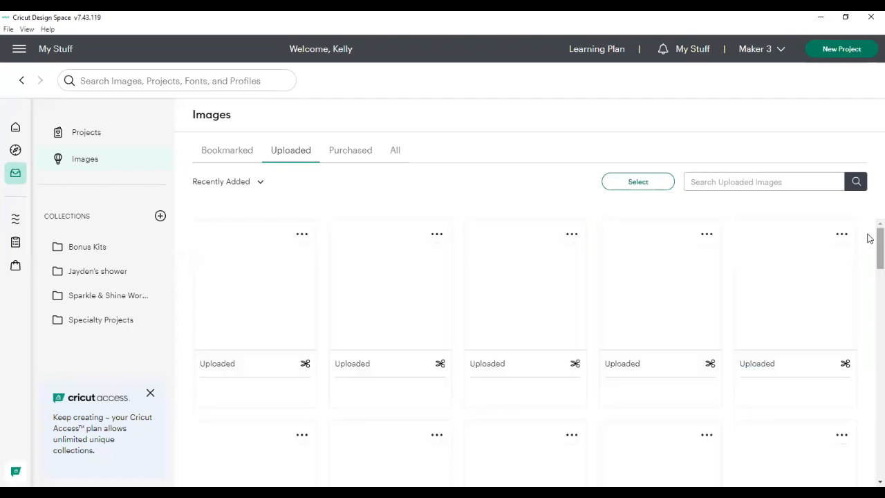
drag(869, 237, 870, 457)
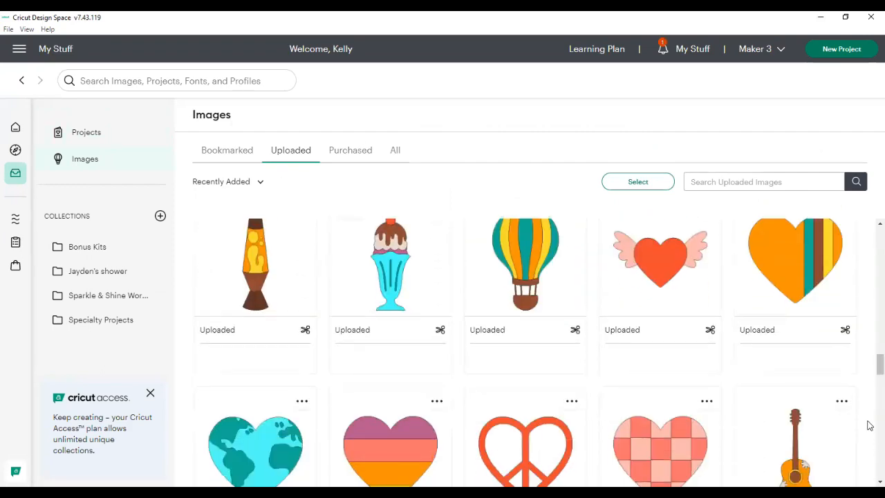
drag(869, 370, 869, 483)
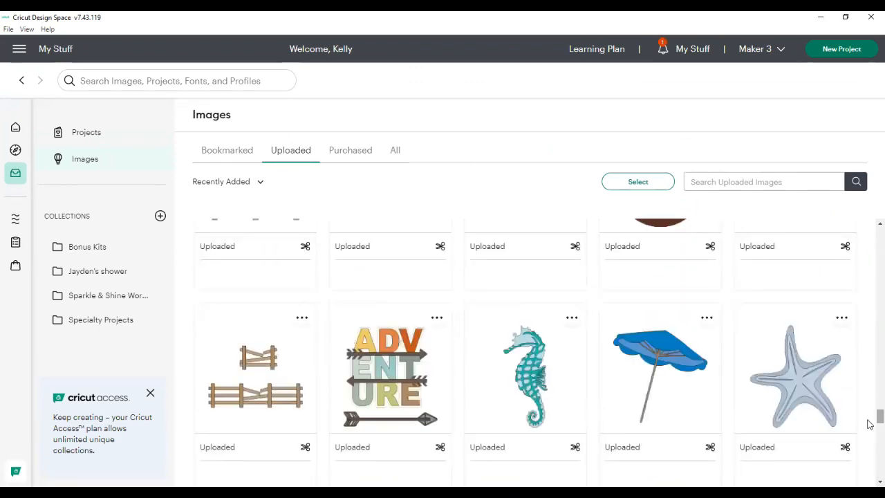
scroll(869, 427, down, 1)
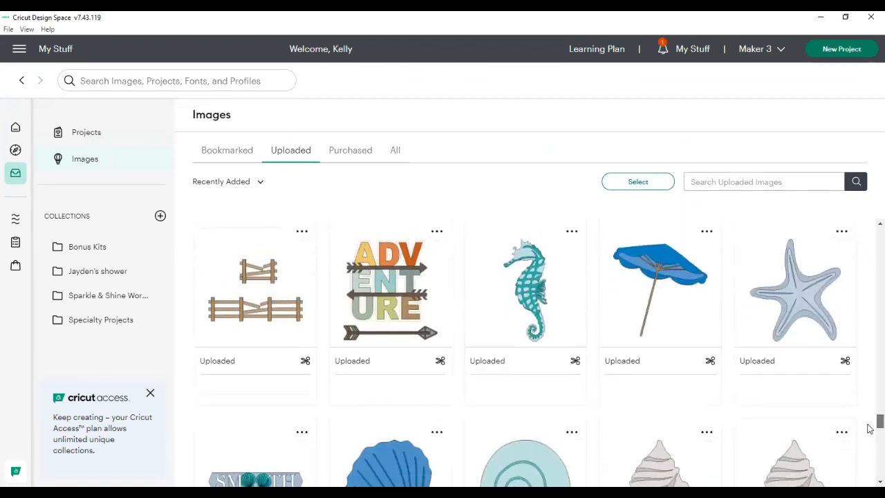
scroll(869, 432, down, 4)
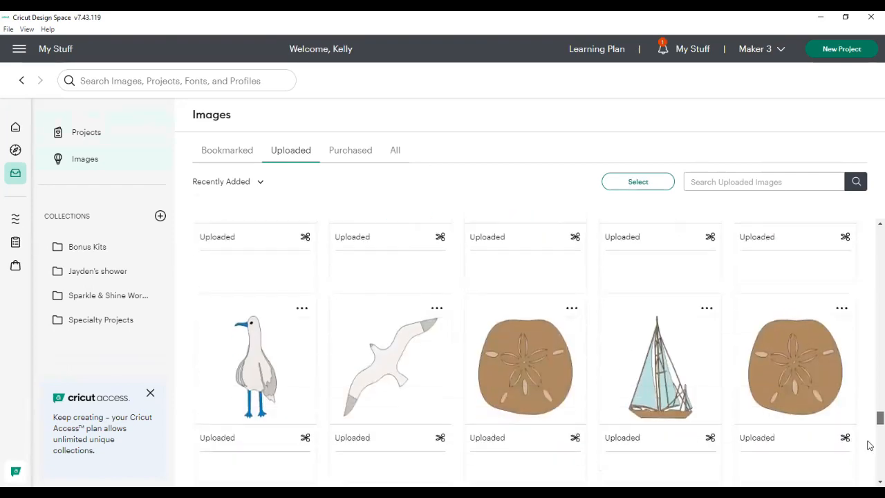
scroll(869, 446, down, 3)
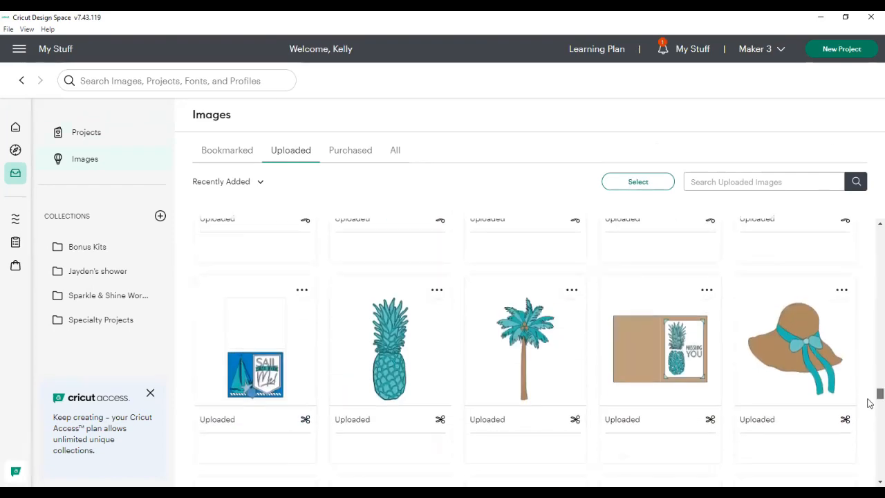
drag(869, 403, 867, 208)
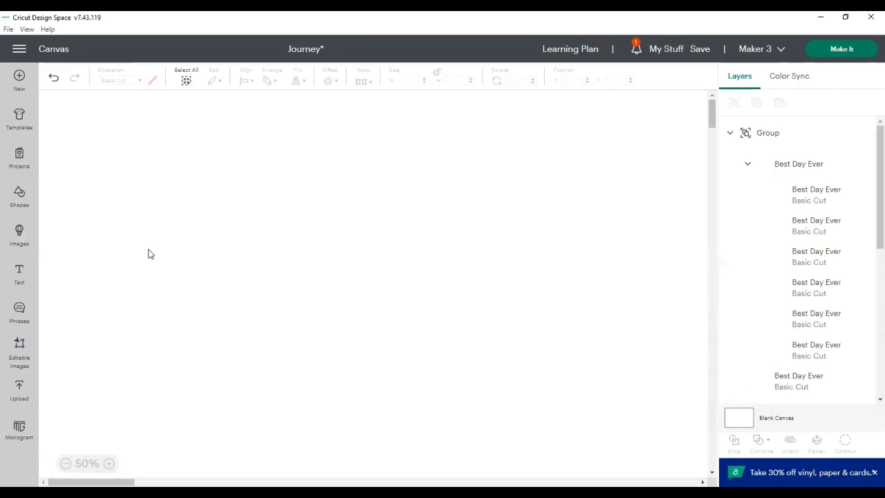
Browse all images in the image library with the results filtered to uploaded images.
click(20, 390)
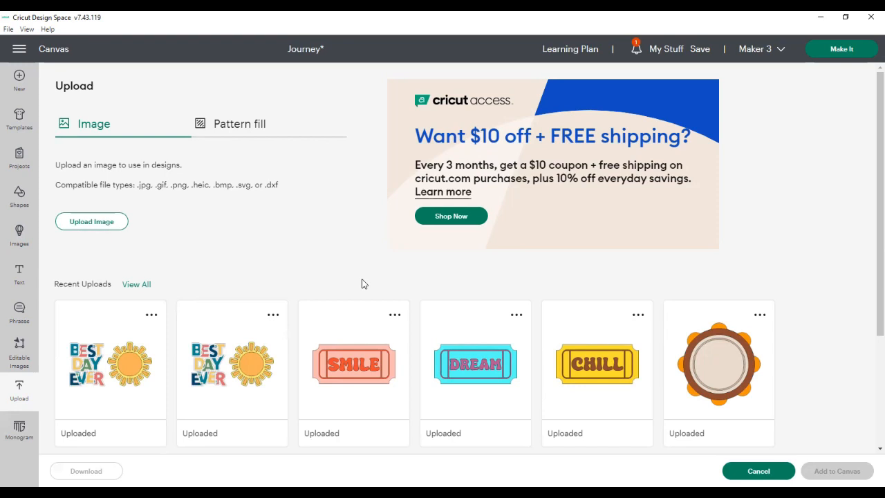
click(20, 235)
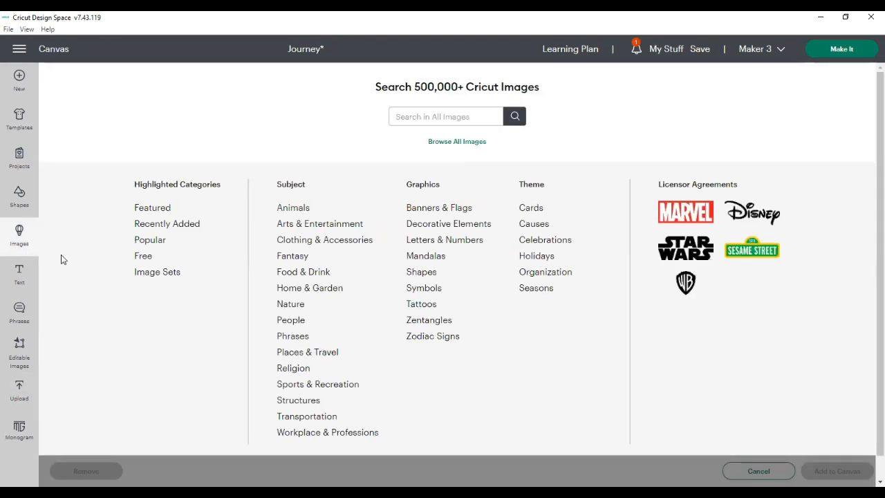
click(18, 240)
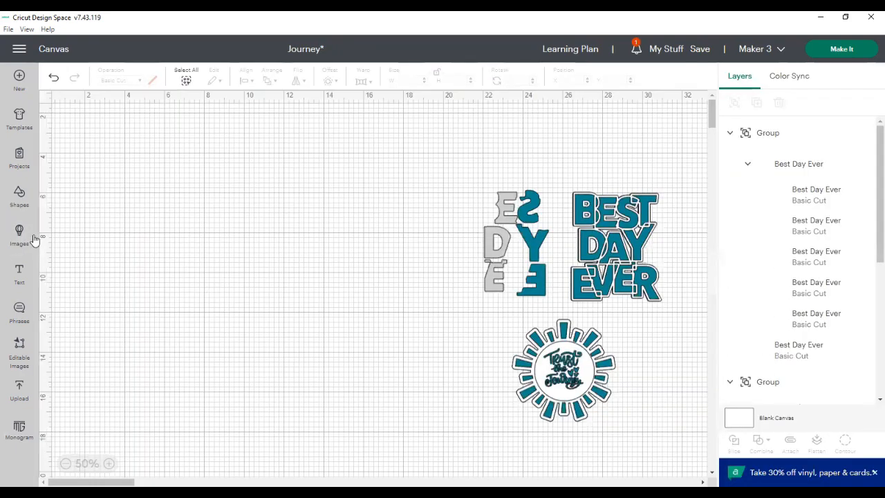
click(19, 237)
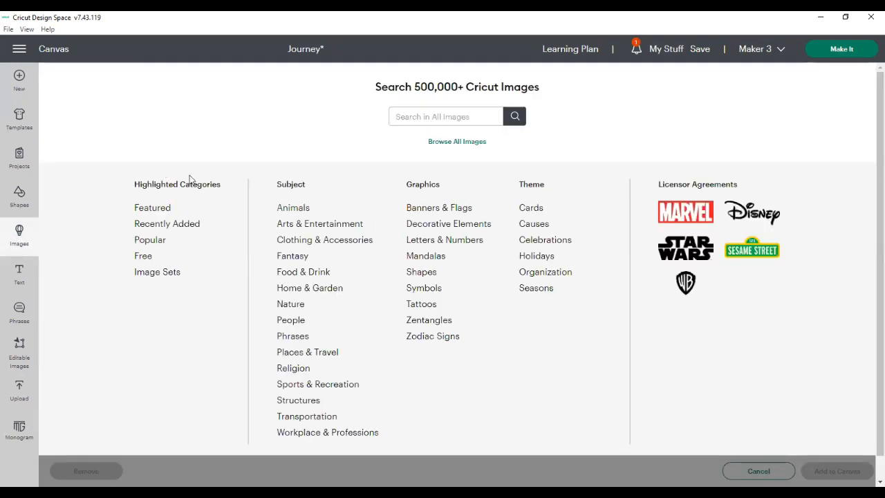
click(430, 118)
text(sun)
click(471, 149)
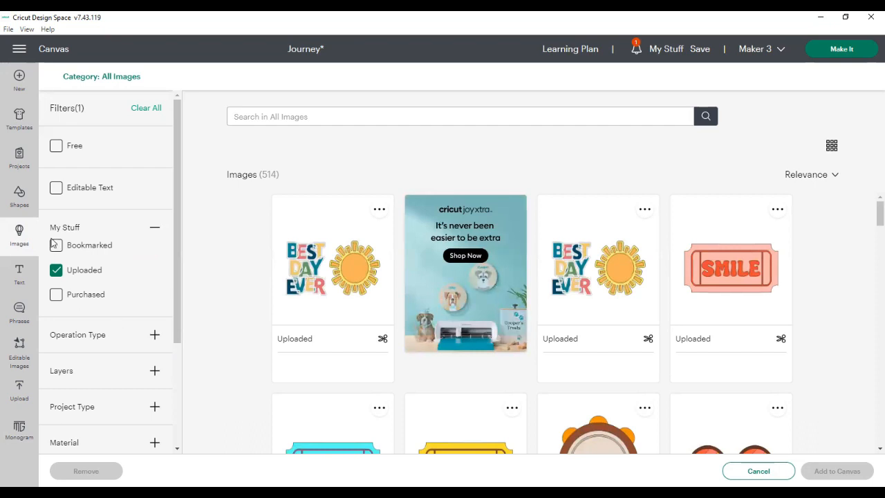
Include purchased images in the library filter, then limit it to uploaded images only.
click(57, 296)
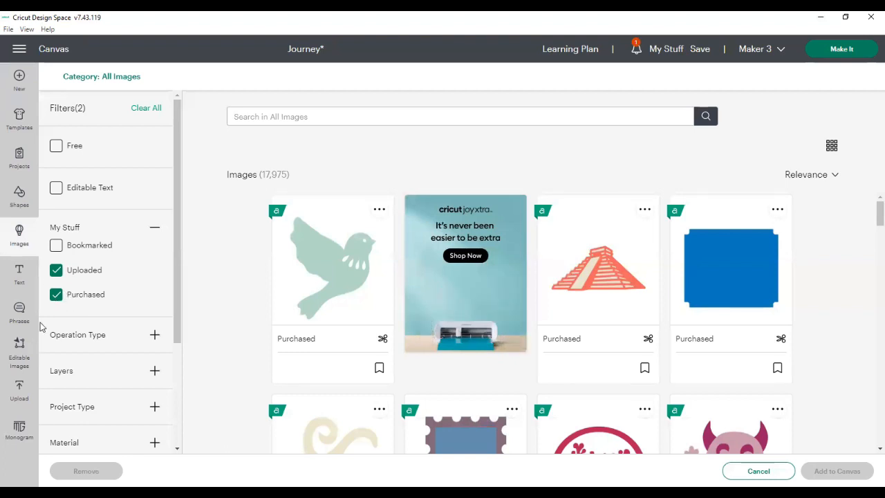
click(56, 296)
click(55, 271)
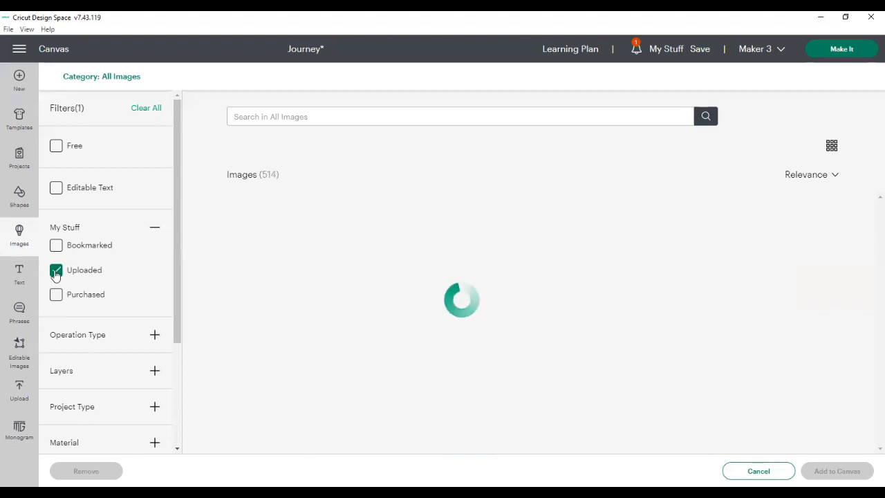
Add the most recent Best Day Ever upload to the canvas and move it to about X 4.85, Y 6.04.
click(18, 391)
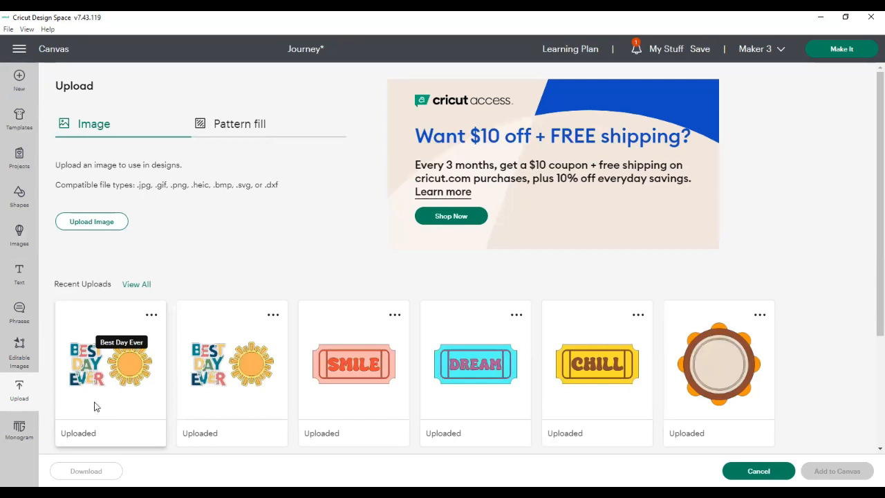
click(140, 371)
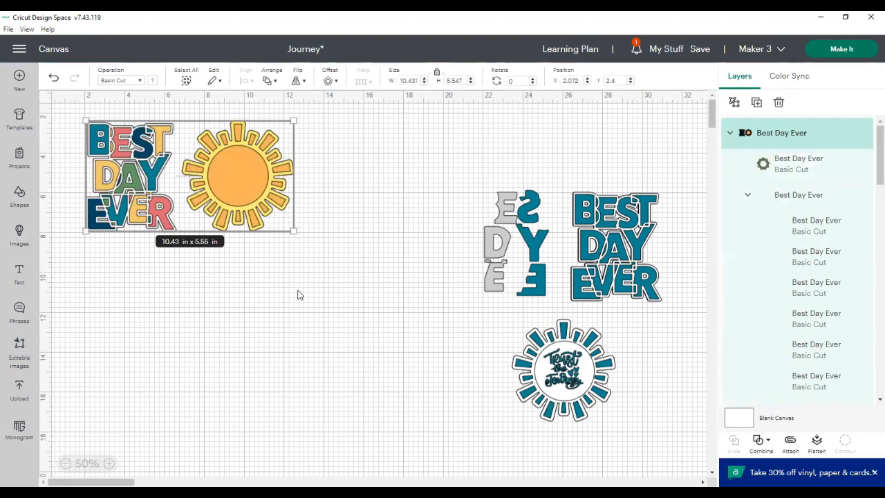
drag(256, 213, 311, 284)
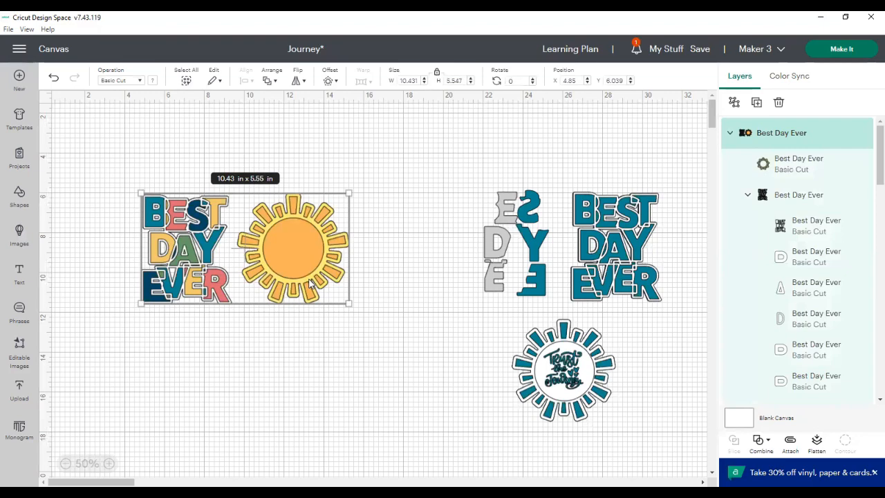
click(274, 362)
click(289, 253)
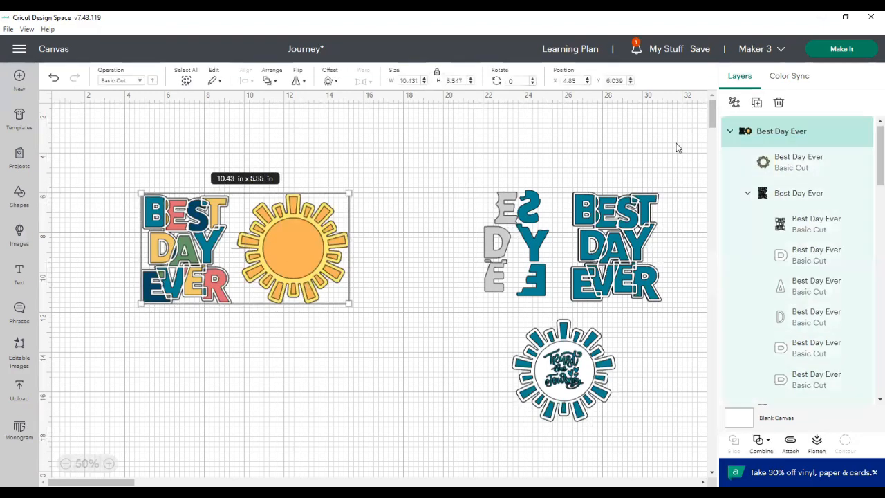
Ungroup the Best Day Ever art and separate the yellow sun outline, one white lettering outline and the solid orange sun from each other.
click(734, 103)
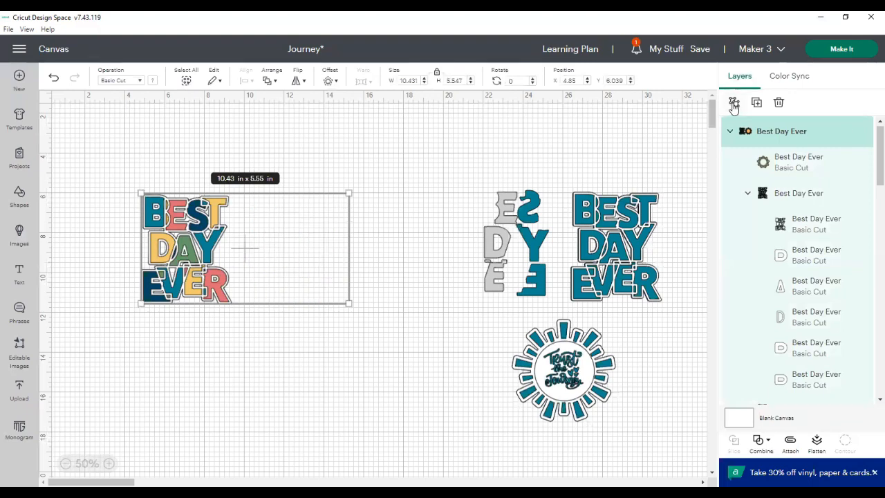
click(267, 372)
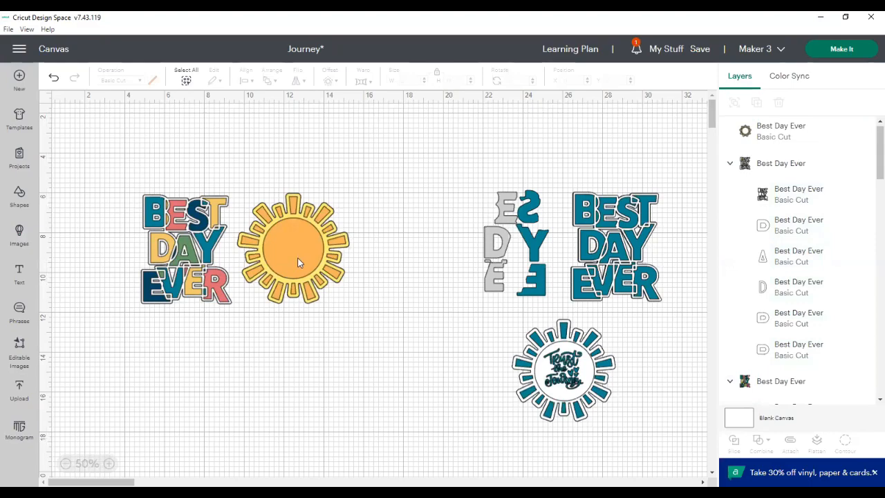
drag(300, 259, 360, 371)
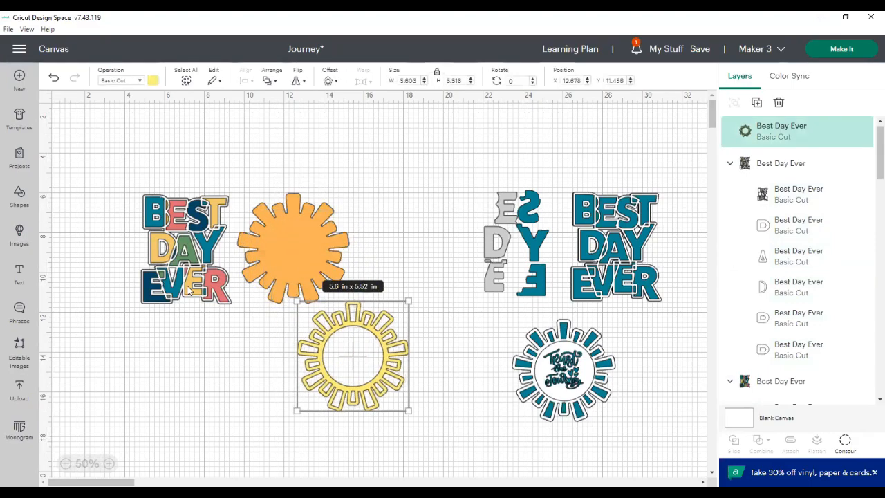
drag(191, 291, 192, 418)
drag(319, 257, 348, 251)
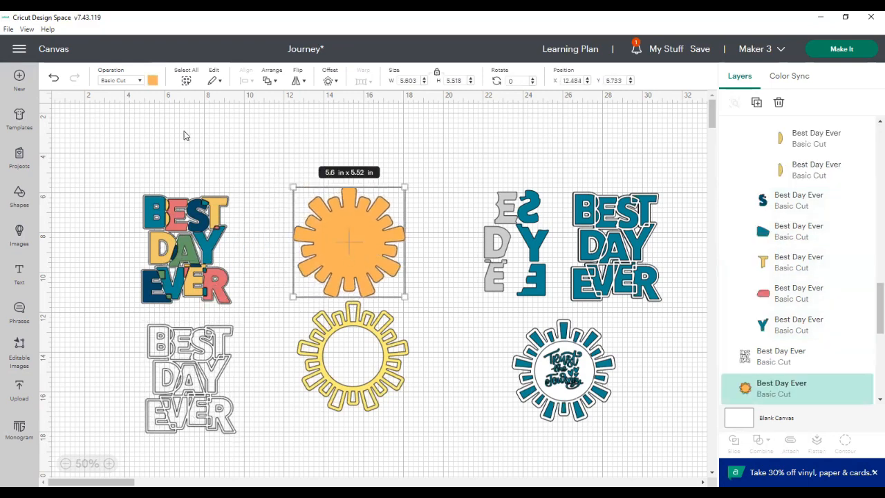
Color the solid orange sun teal and the yellow sun outline white, and align the solid sun behind its outline.
click(152, 80)
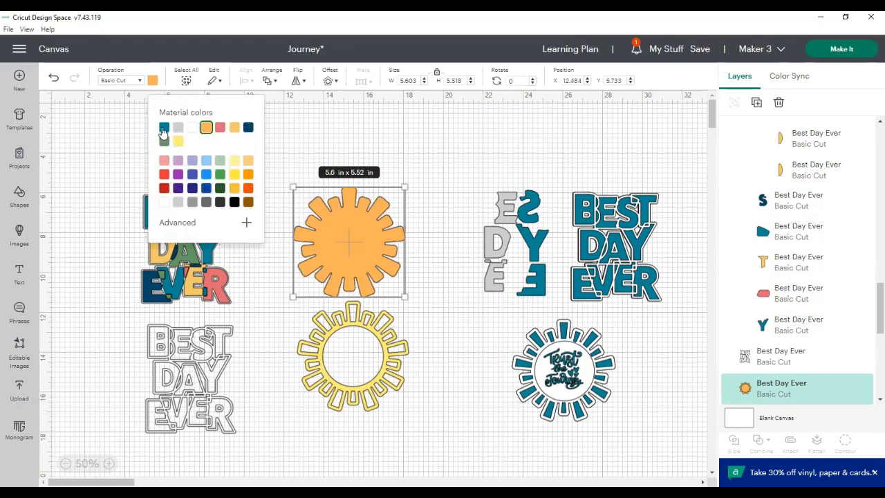
click(164, 129)
click(375, 333)
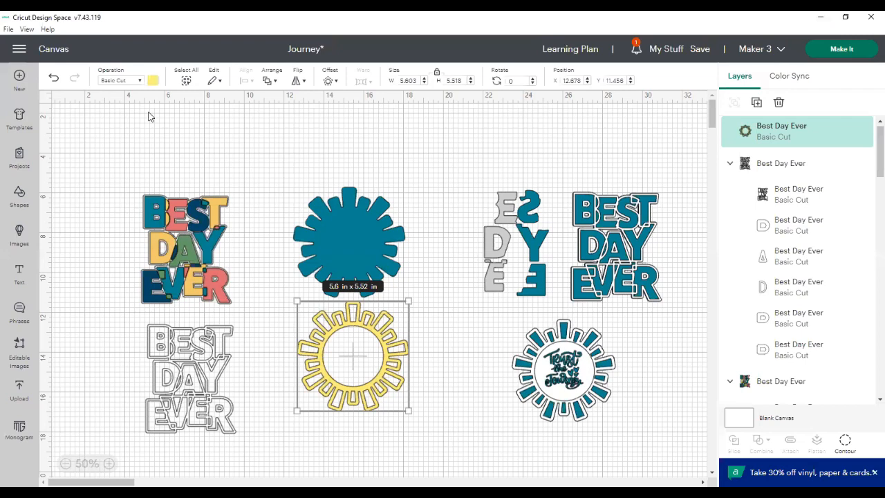
click(153, 80)
click(192, 127)
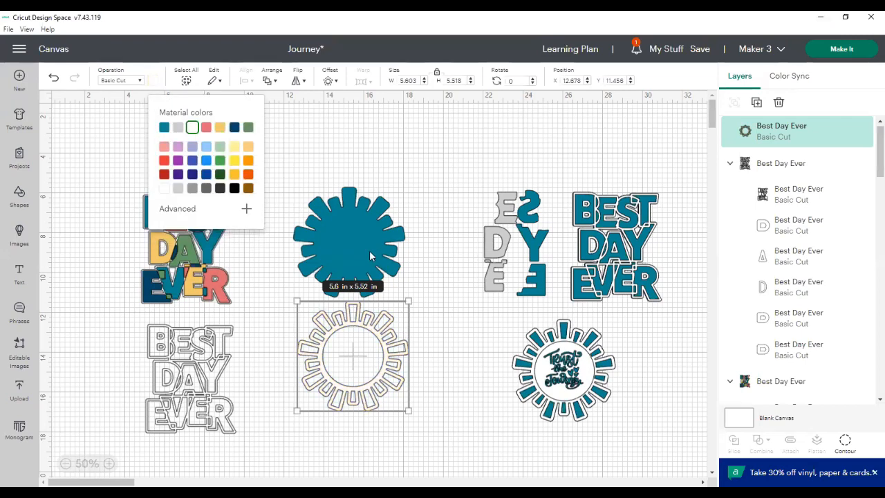
drag(376, 259, 374, 368)
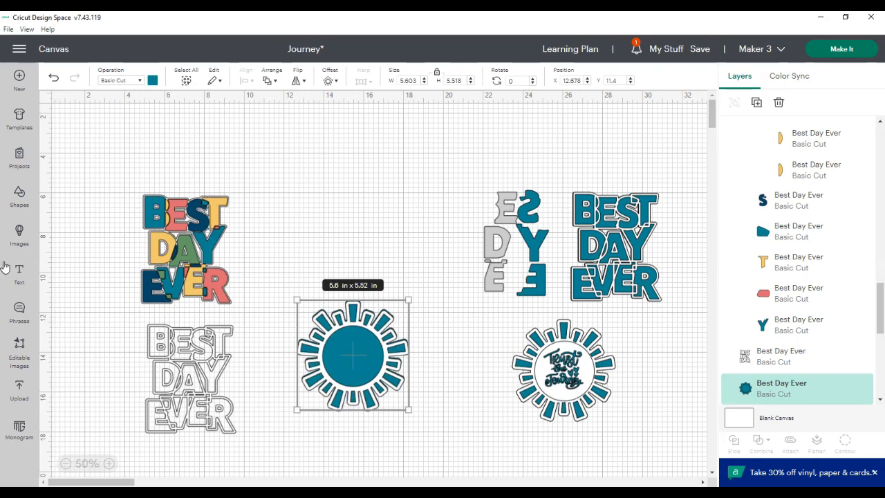
Add a circle shape, move it to the empty area above the sun, and set its size to 3 in.
click(20, 202)
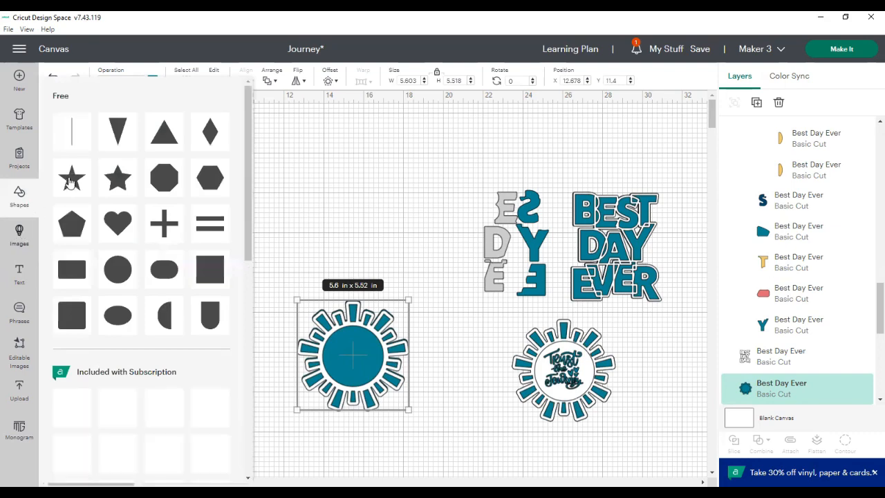
click(123, 275)
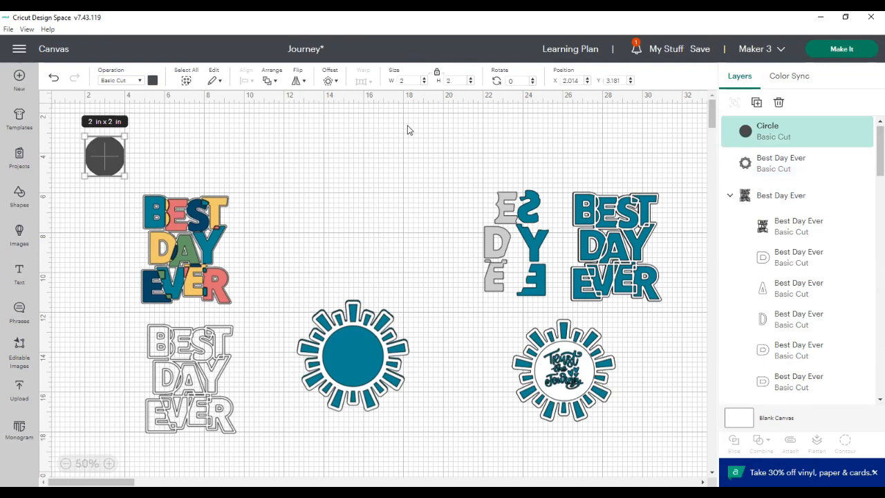
drag(107, 158, 415, 190)
click(407, 81)
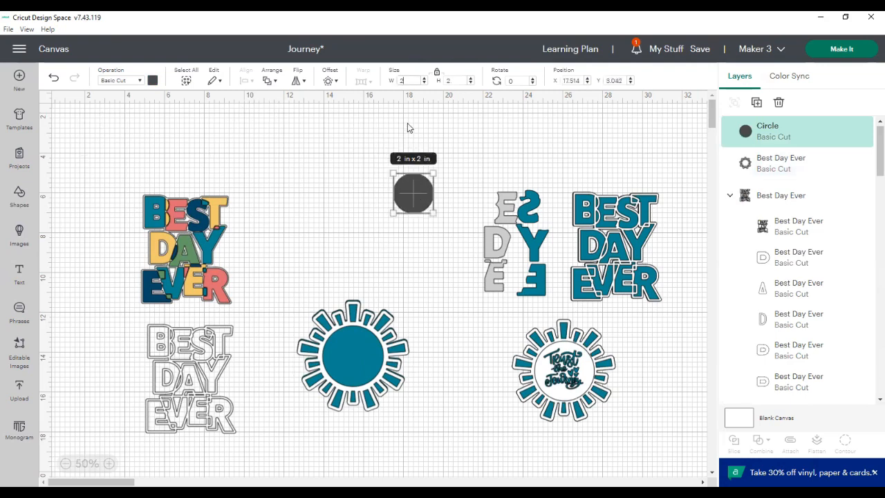
key(BackSpace)
text(3)
key(Return)
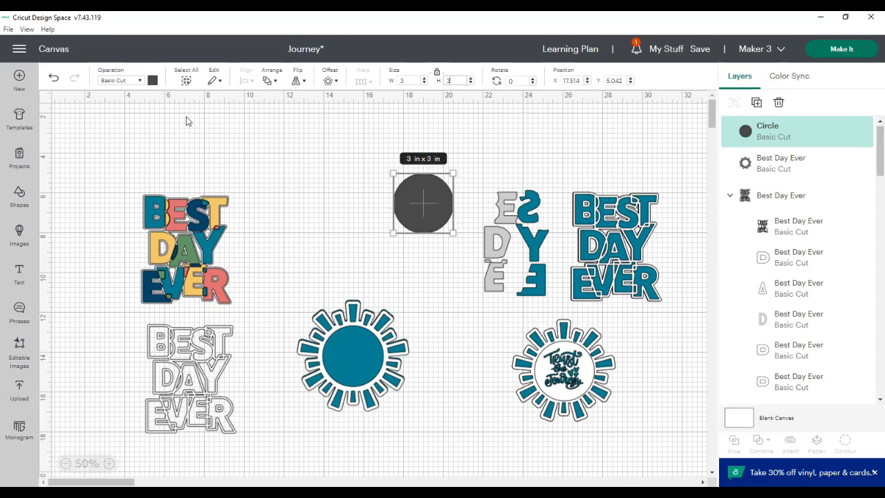
Color the circle white and place it over the sun's teal center.
click(153, 80)
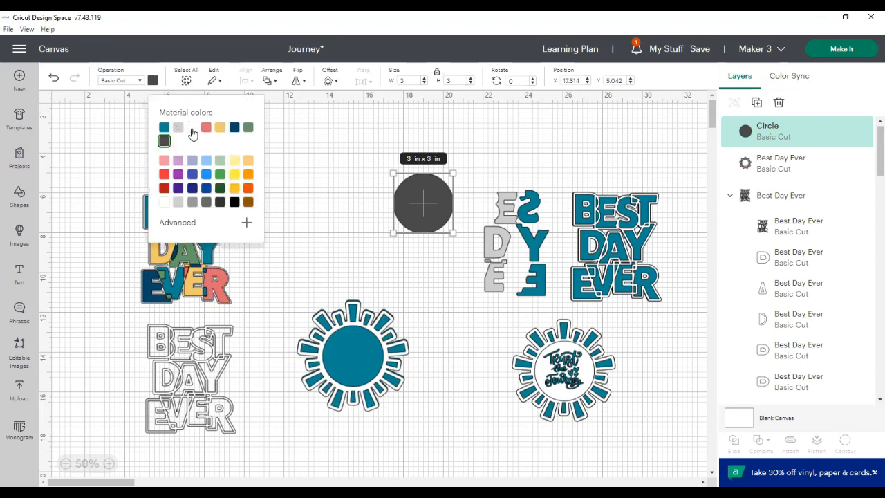
click(192, 127)
drag(417, 214, 350, 362)
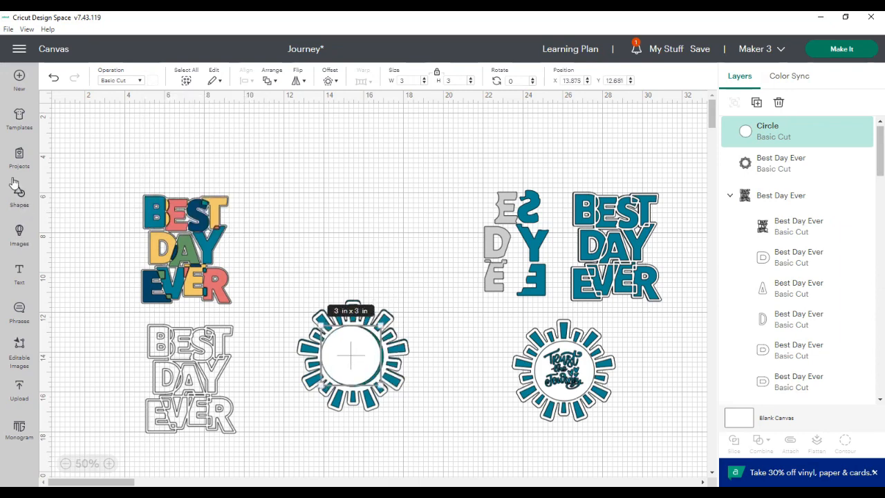
Search the image library for "trust the journey" and add the lettering with hearts on a green background to the canvas.
click(15, 239)
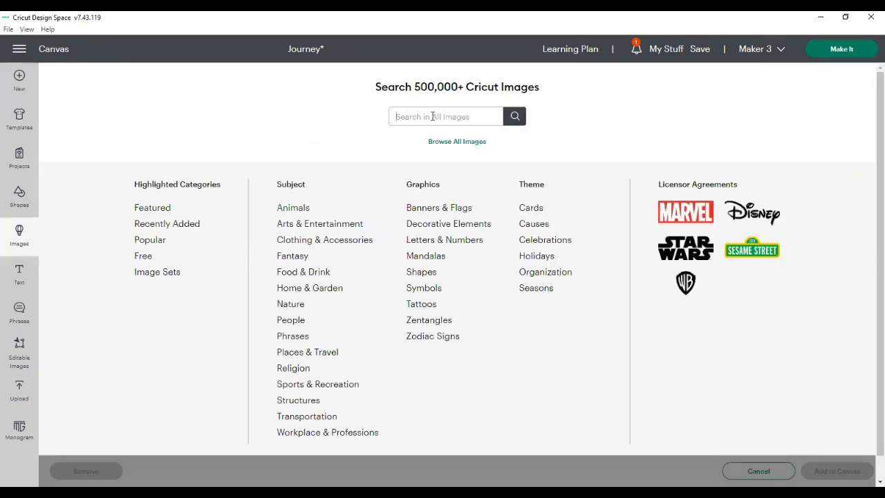
text(trust the journey)
key(Return)
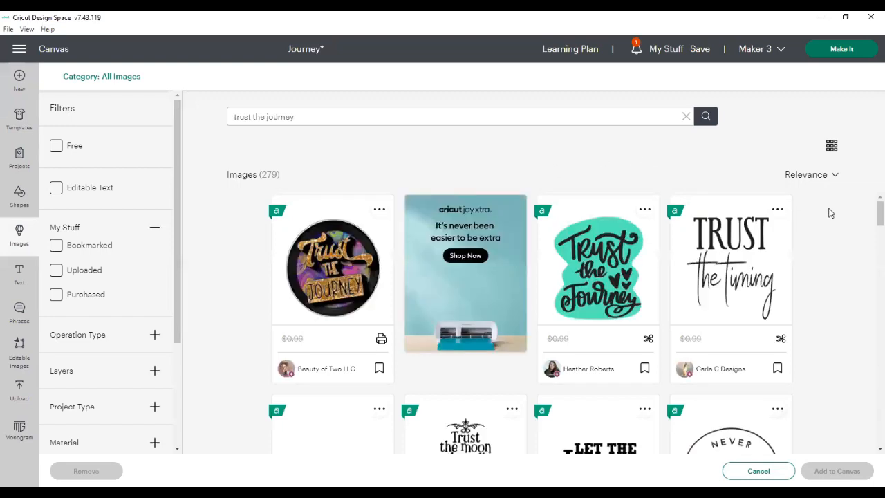
click(600, 285)
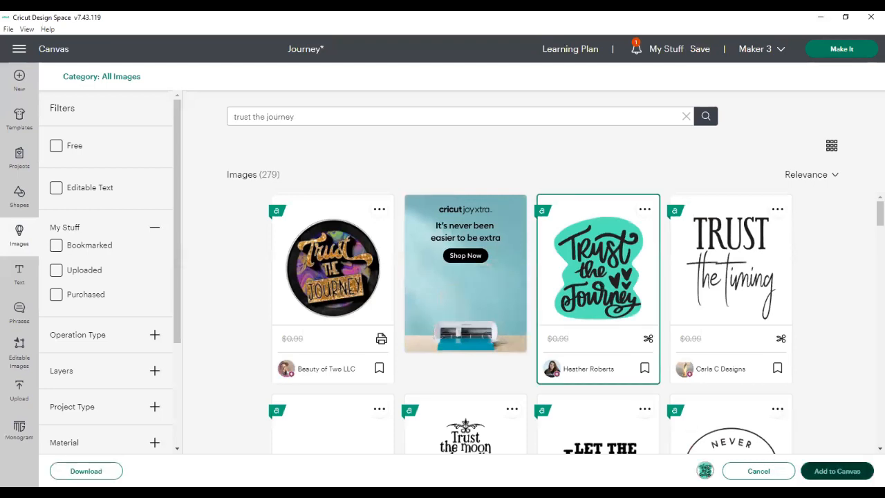
click(836, 471)
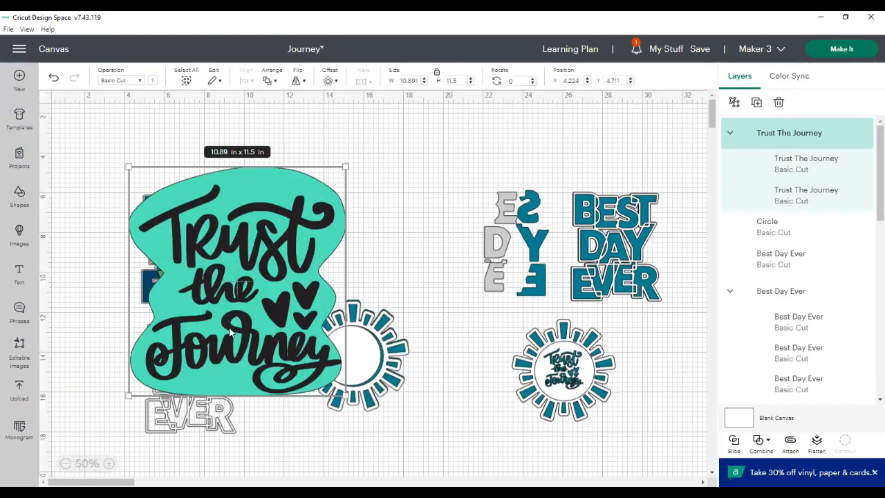
Ungroup the Trust The Journey image, pull the black lettering off its green background, and delete the background.
drag(232, 333, 348, 338)
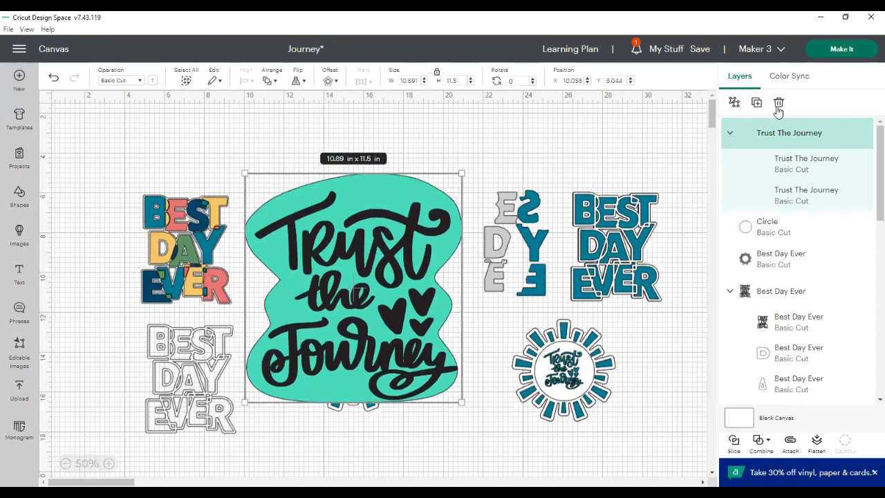
click(734, 102)
click(464, 465)
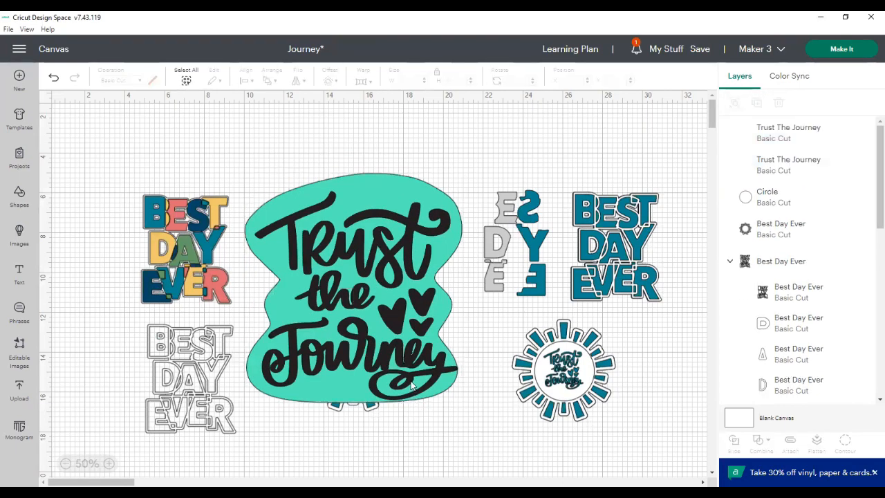
drag(406, 354, 263, 465)
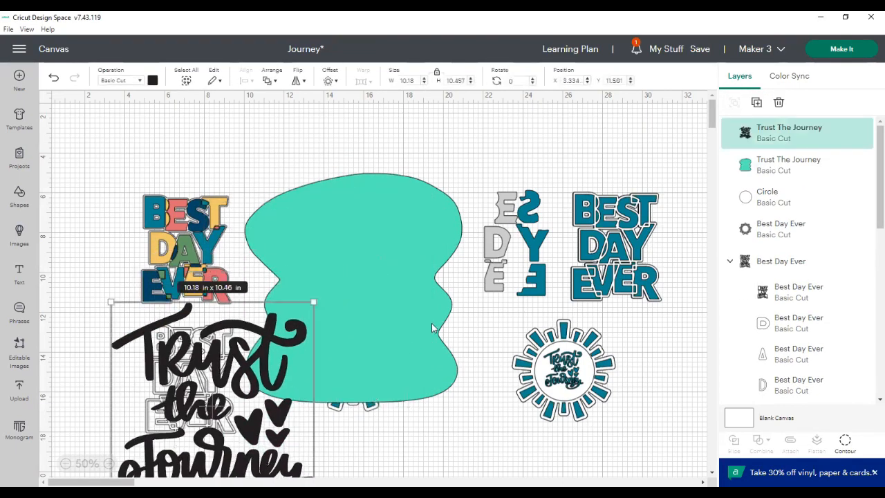
click(432, 323)
key(Delete)
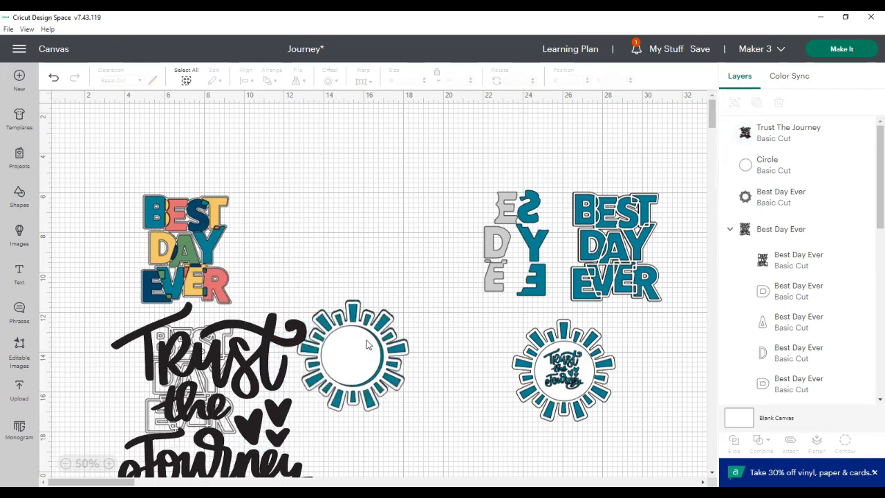
Shrink the Trust The Journey lettering to about 2.1 × 2.15 in, fit it inside the sun's white circle, and color it teal.
drag(229, 403, 381, 306)
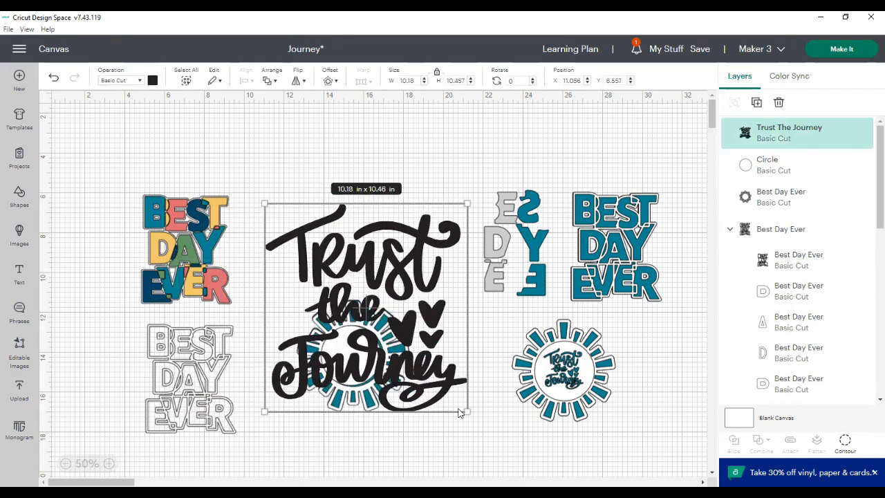
drag(467, 411, 324, 263)
drag(297, 235, 356, 358)
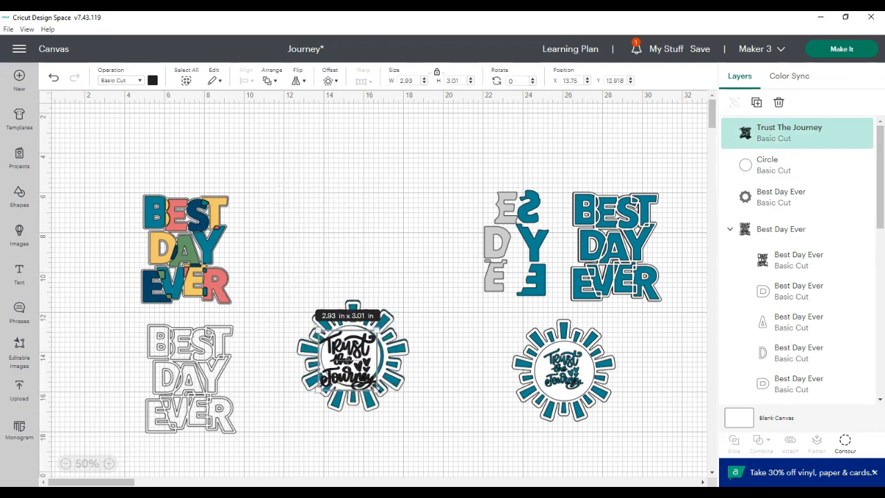
drag(375, 388, 357, 370)
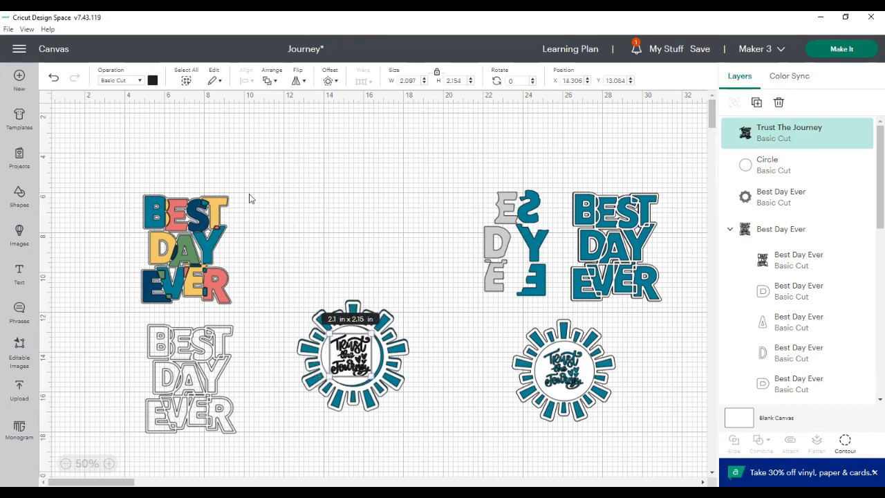
click(153, 81)
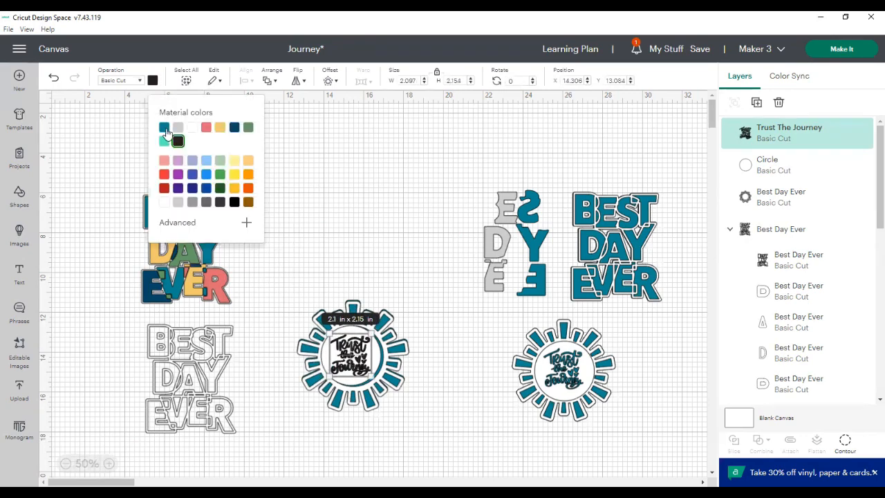
click(164, 127)
Group all layers of the newly assembled Trust The Journey sun and delete the group from the canvas.
click(302, 323)
drag(300, 293, 399, 406)
click(734, 102)
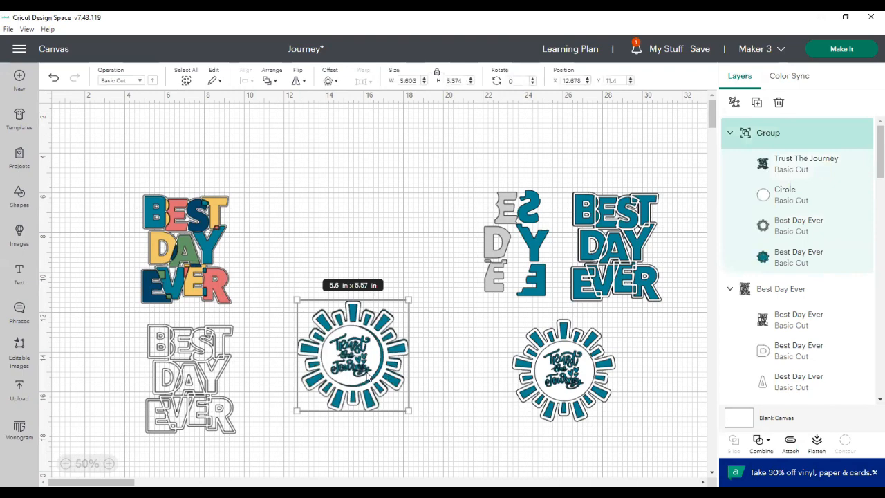
drag(386, 377, 622, 393)
key(Delete)
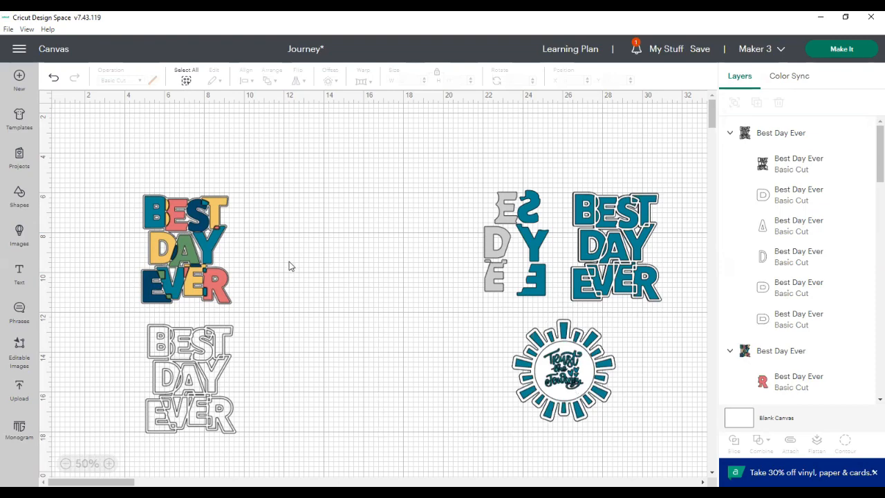
Move the multicolored Best Day Ever lettering off its white outline into the empty space beside it and ungroup the letters.
drag(192, 282, 308, 282)
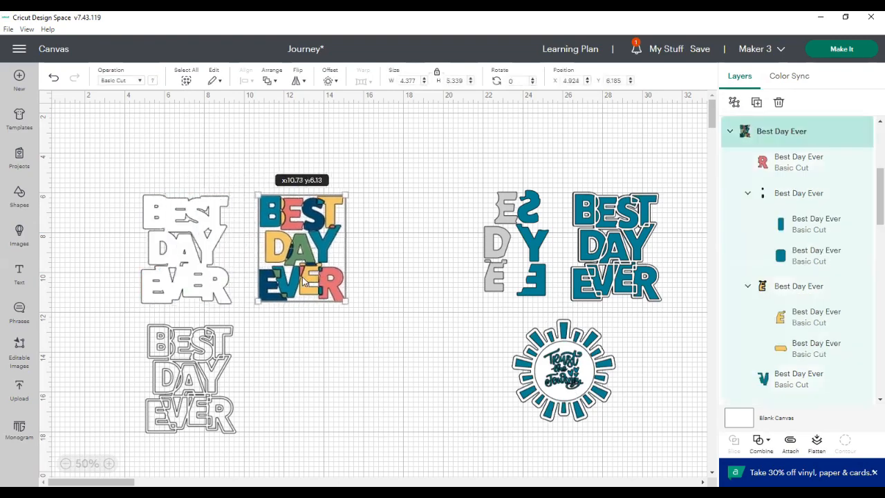
click(309, 361)
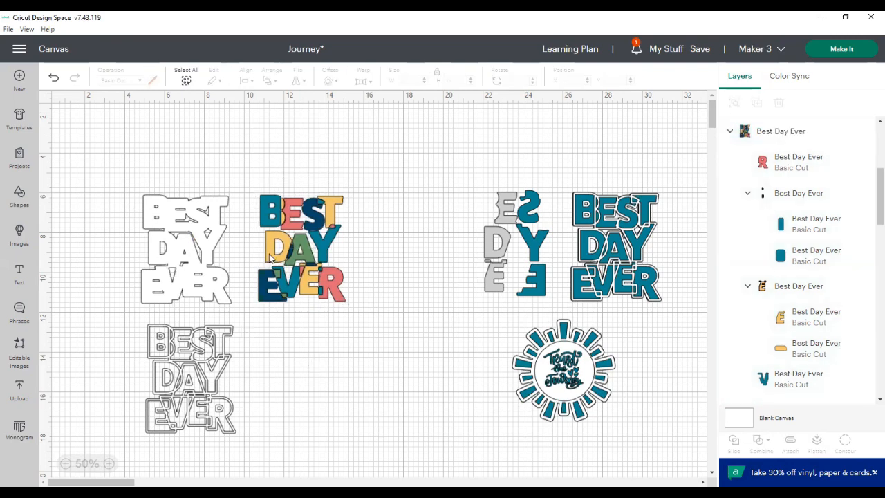
mouse_move(294, 225)
mouse_down()
mouse_move(315, 224)
mouse_move(298, 232)
mouse_up()
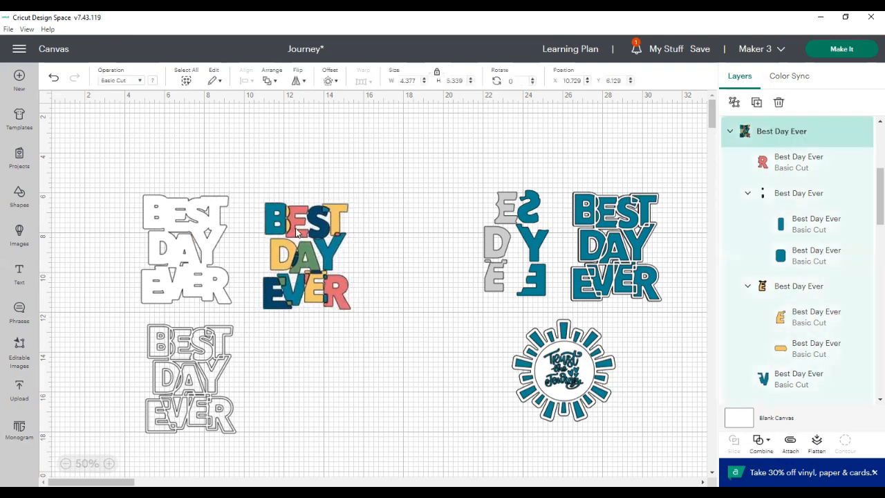
click(734, 102)
click(334, 375)
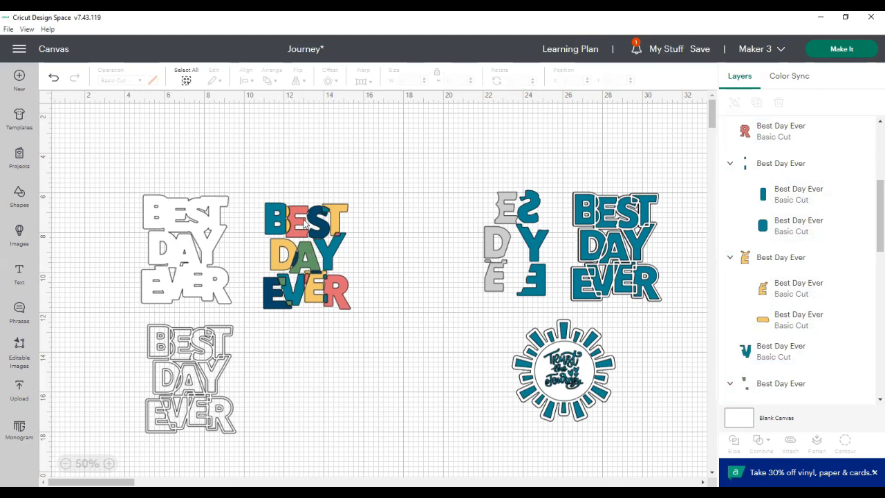
Spread the ungrouped multicolored Best Day Ever letters apart so each letter and its small overlap pieces stand separately.
drag(272, 231, 374, 195)
drag(338, 268, 358, 269)
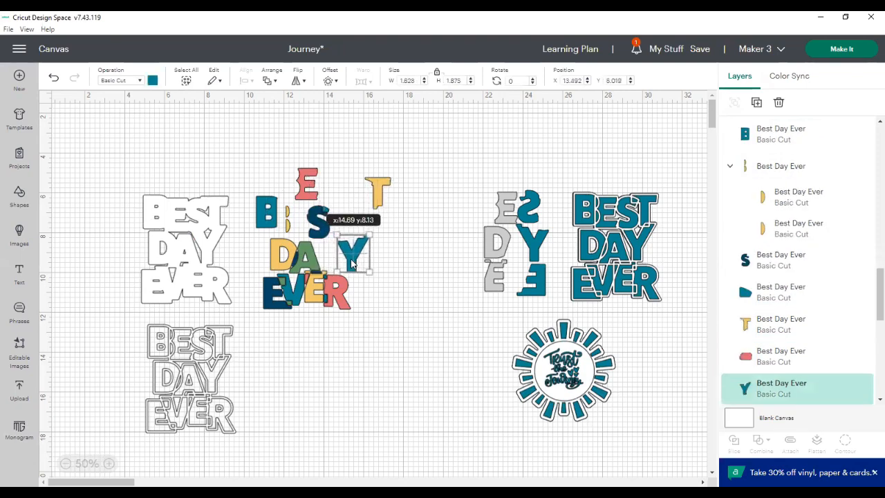
drag(273, 256, 259, 256)
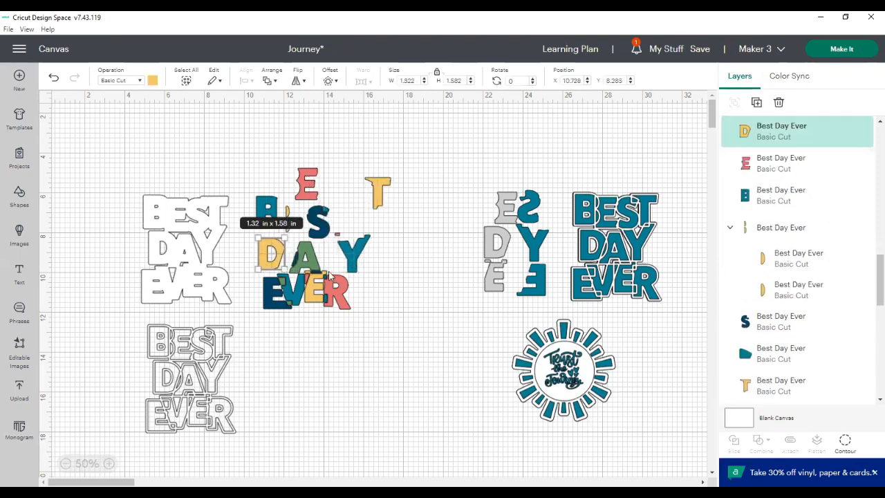
drag(345, 293, 325, 332)
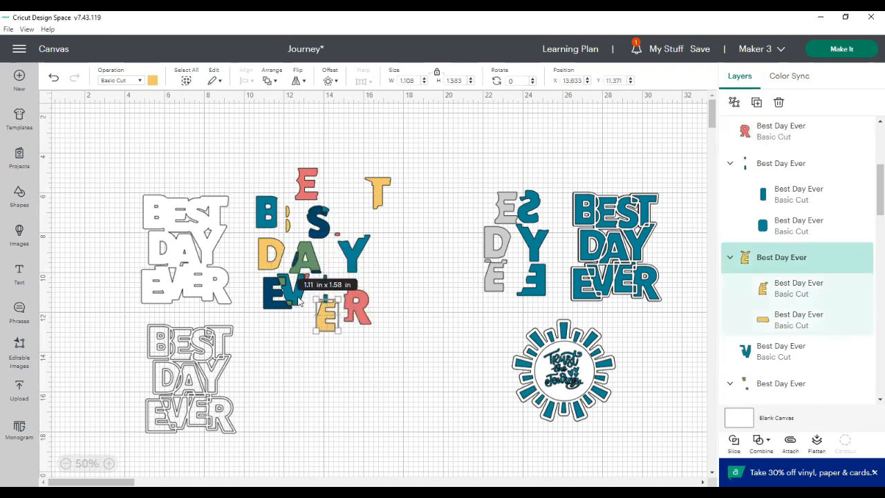
drag(301, 304, 300, 348)
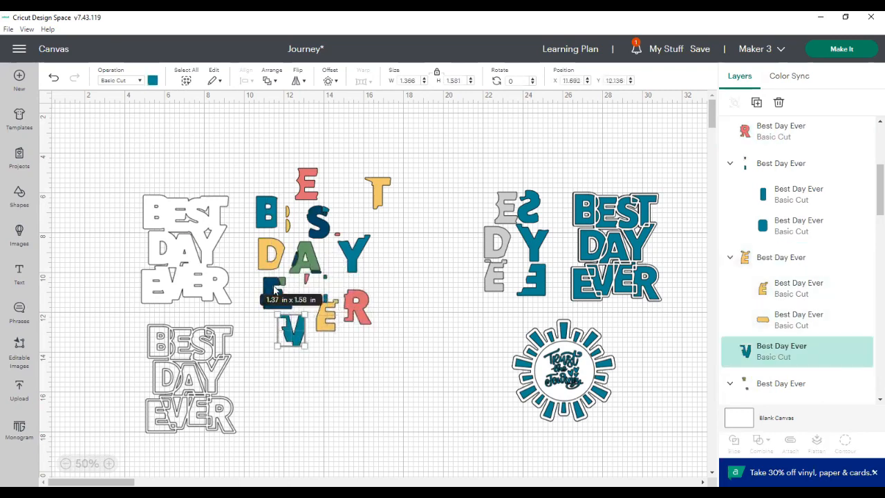
mouse_move(274, 289)
mouse_down()
mouse_move(260, 283)
mouse_move(267, 296)
mouse_up()
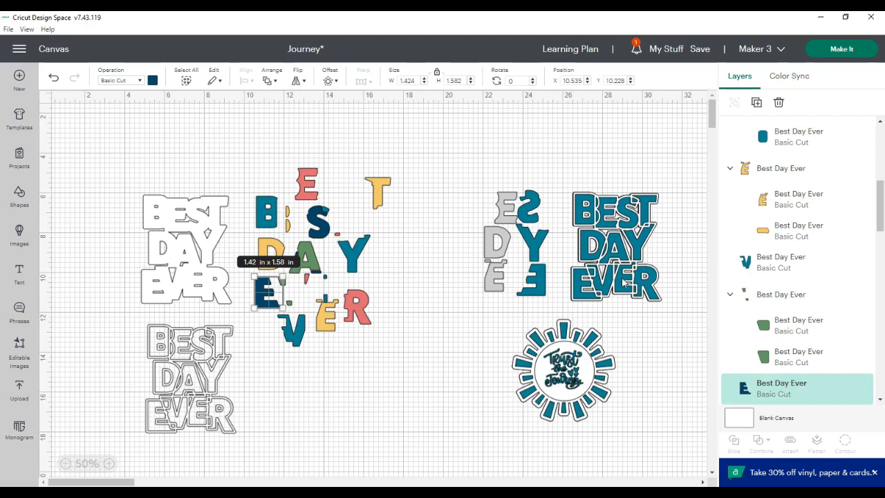
Ungroup the finished teal Best Day Ever sample and move its white outline layer off the teal base, beside the sun.
click(624, 283)
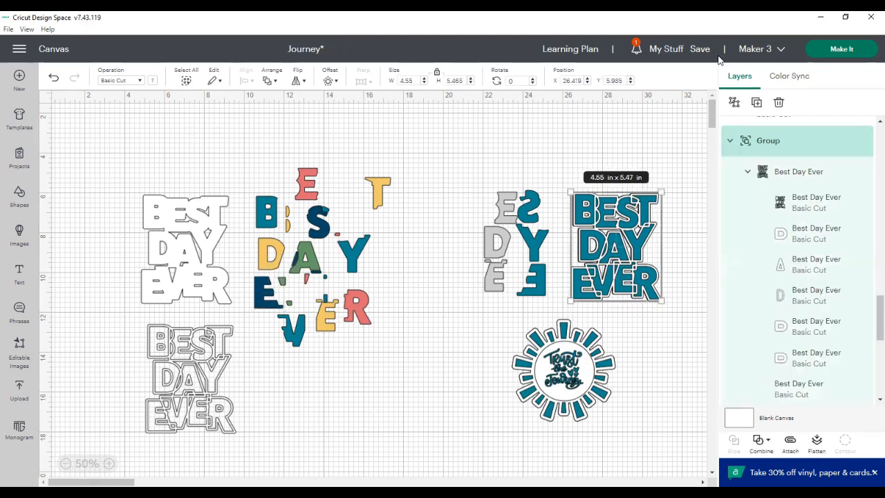
click(733, 104)
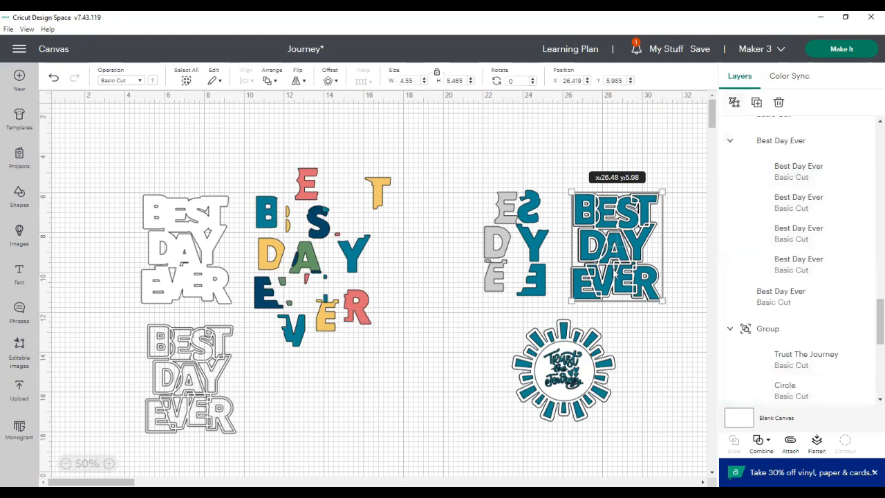
drag(608, 275, 663, 396)
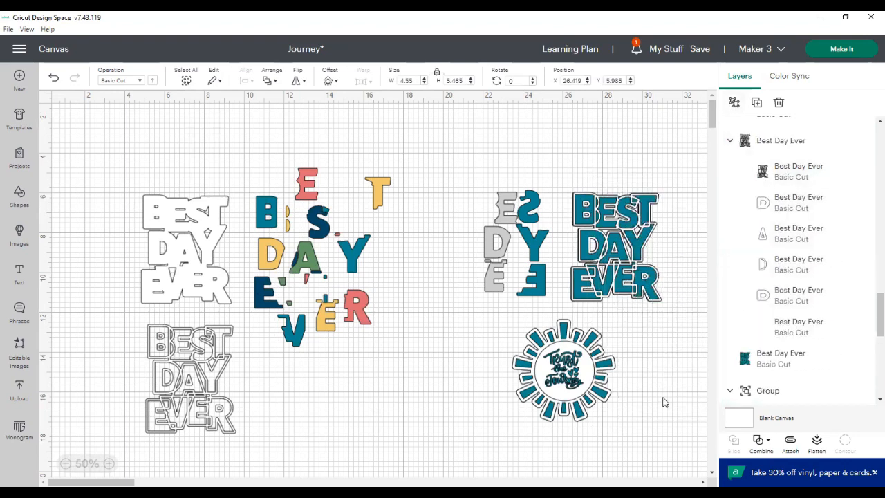
mouse_move(616, 275)
mouse_down()
mouse_move(589, 268)
mouse_move(625, 284)
mouse_up()
key(ctrl+g)
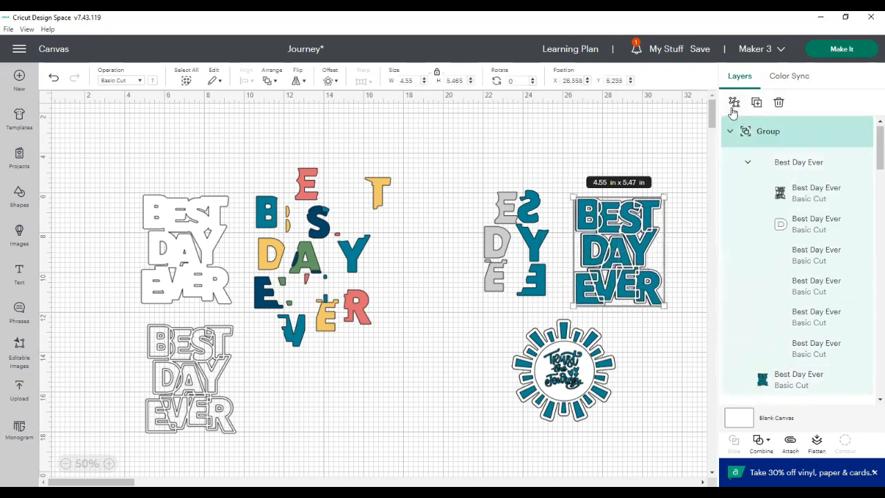
click(734, 102)
click(647, 352)
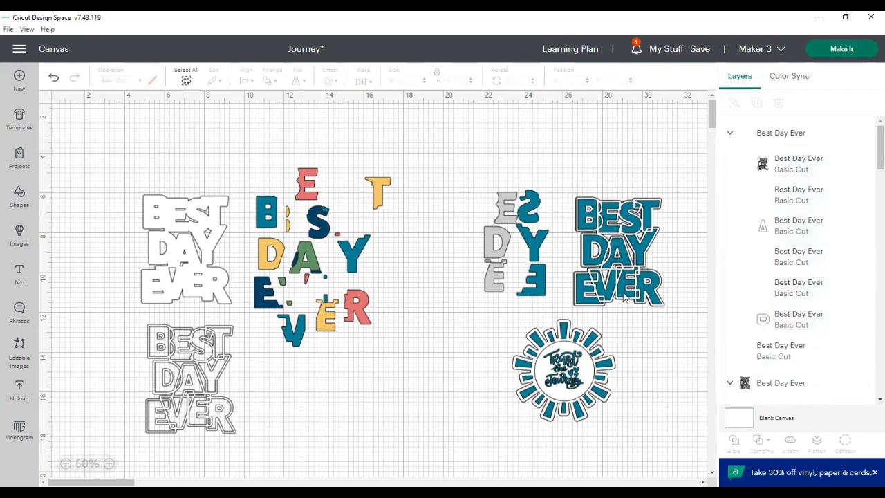
drag(621, 292, 473, 412)
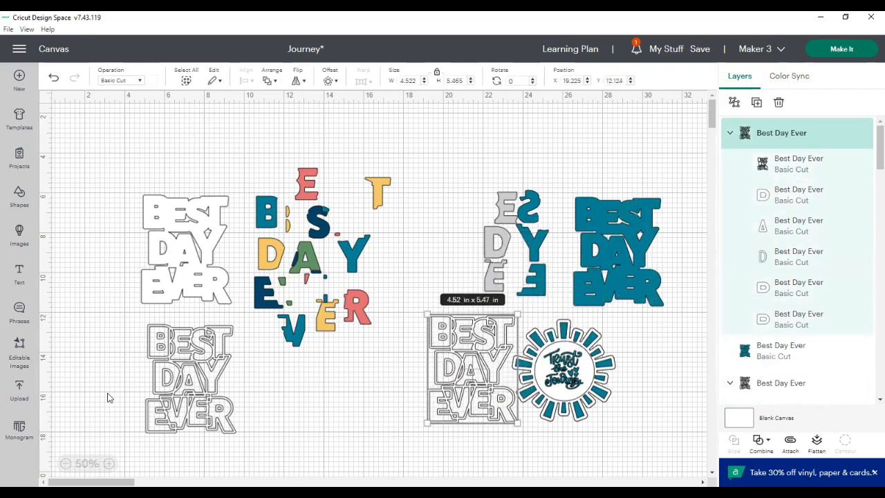
Nudge the loose Best Day Ever outline aside and color the solid white base beside the separated letters teal.
drag(186, 395, 165, 399)
click(208, 230)
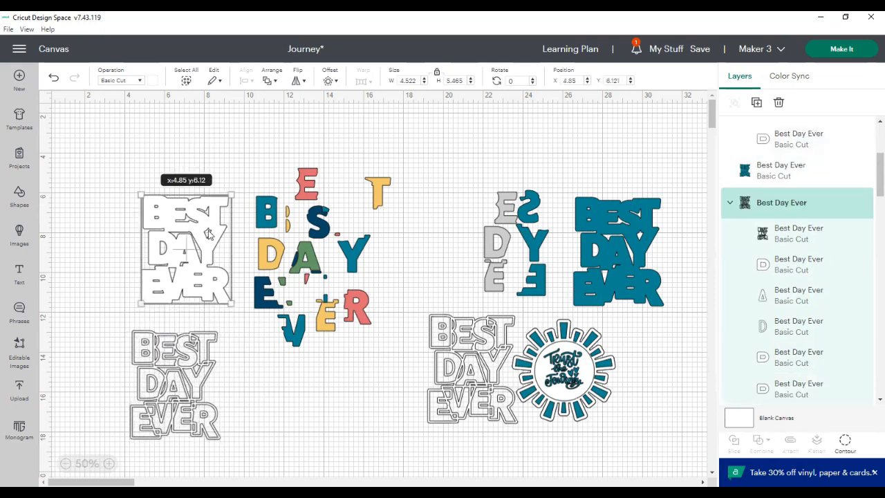
click(152, 80)
click(164, 128)
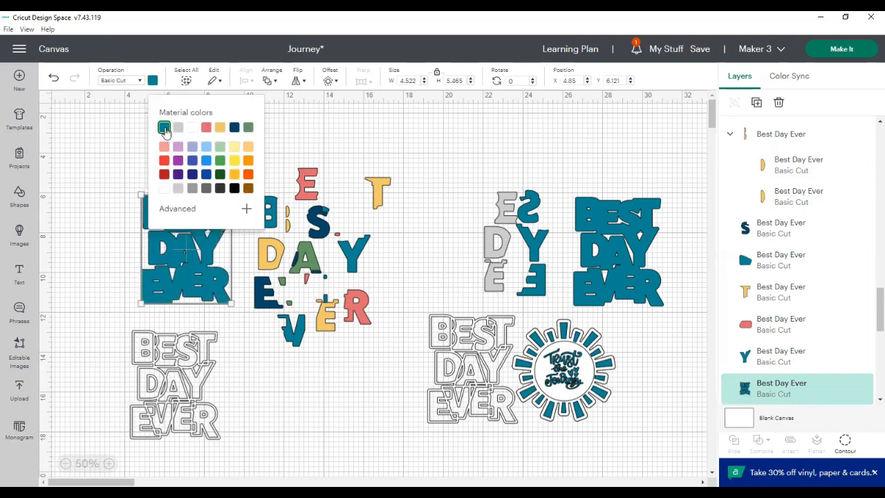
click(307, 419)
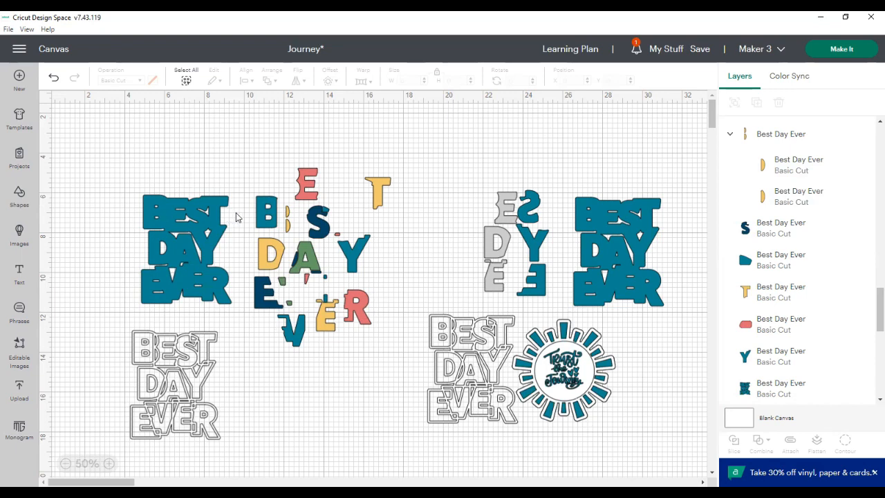
Delete the teal B and the yellow sliver pieces next to it from the separated letters.
click(264, 220)
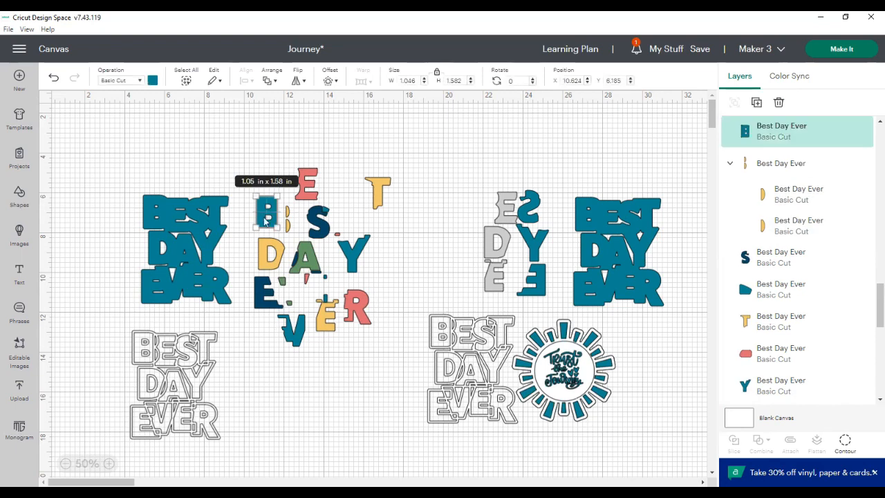
key(Delete)
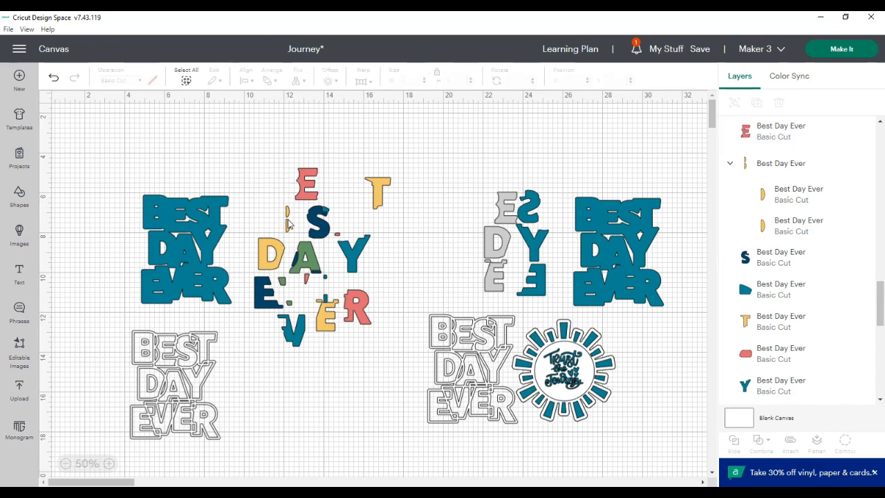
click(286, 222)
key(Delete)
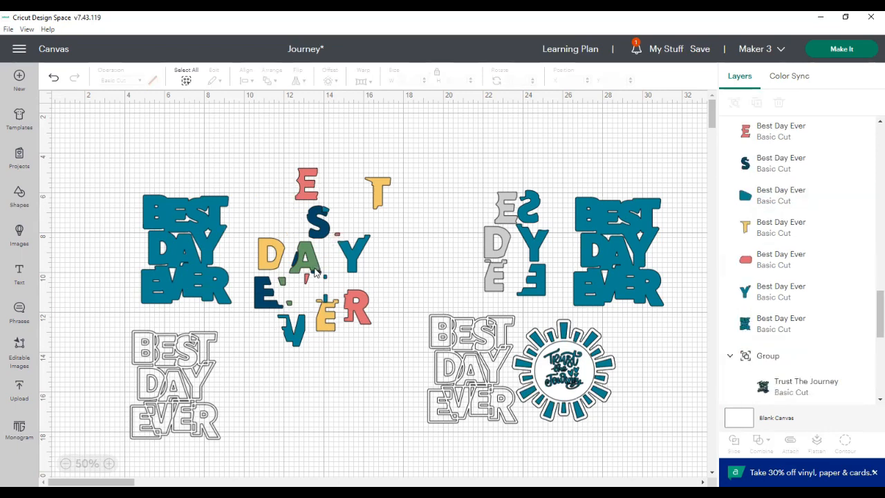
Color the coral E of BEST, the yellow D of DAY and the yellow E of EVER light gray.
click(308, 192)
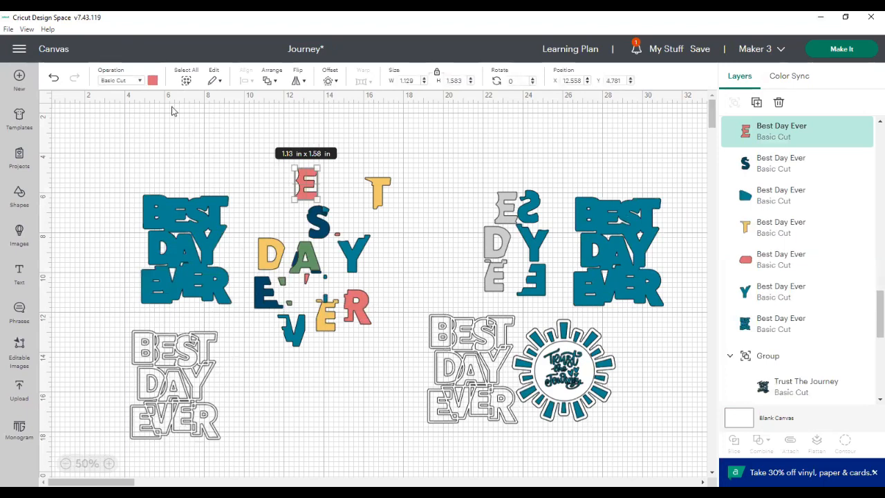
click(152, 80)
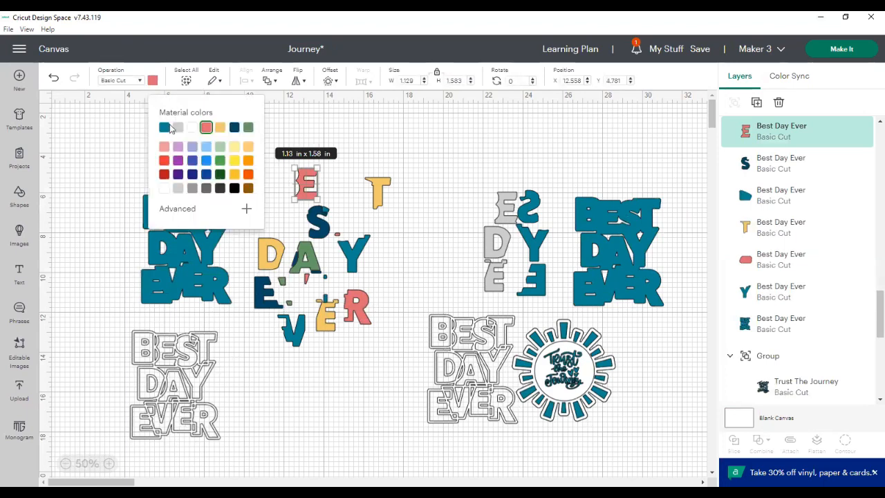
click(179, 127)
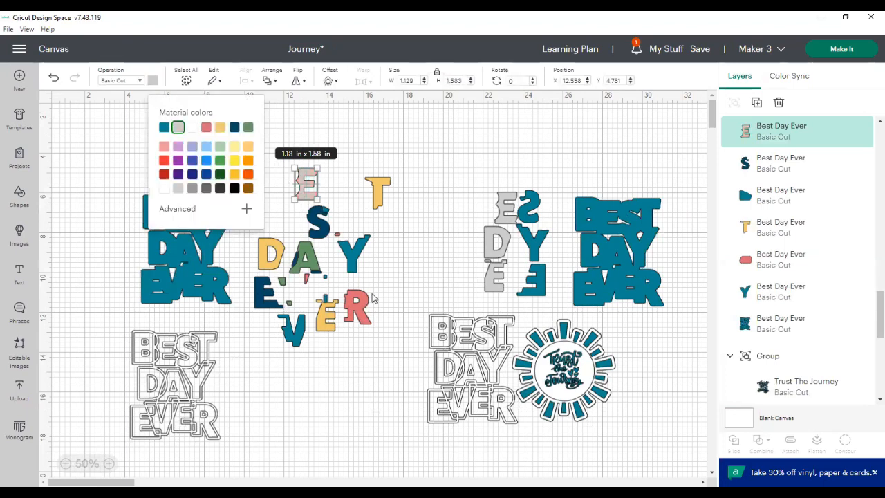
click(421, 248)
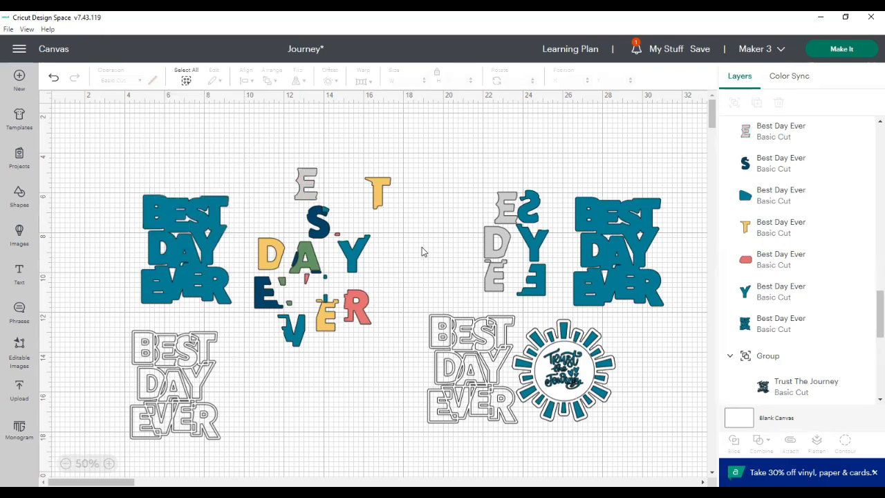
click(269, 256)
click(152, 80)
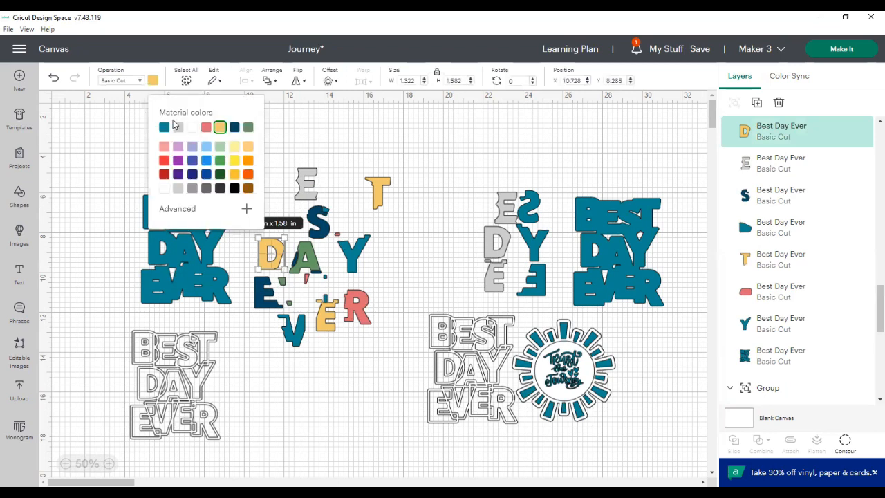
click(178, 127)
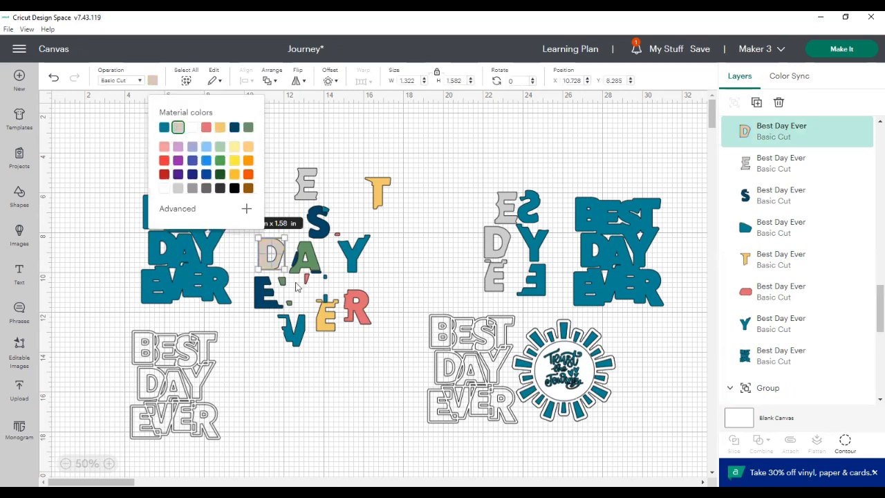
click(328, 323)
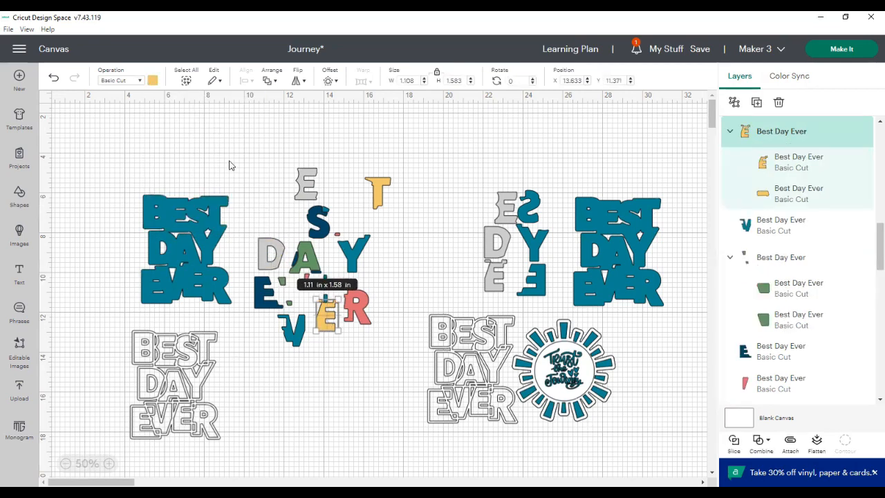
click(153, 80)
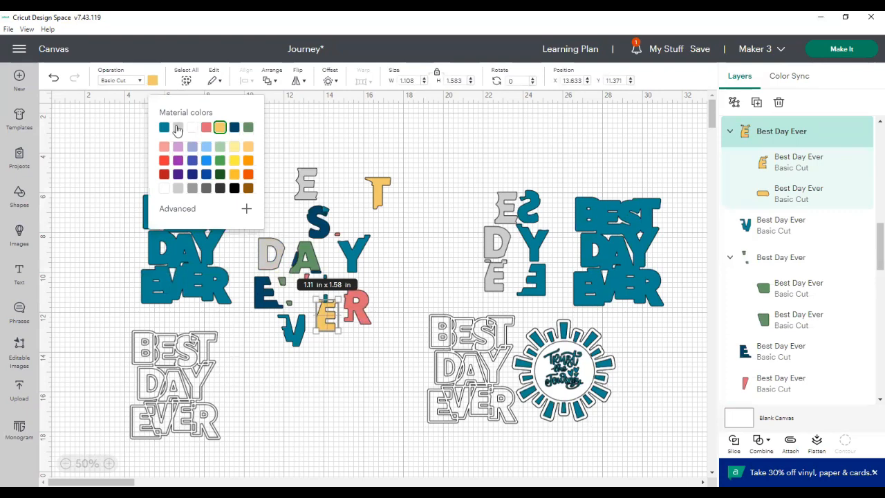
click(177, 127)
click(277, 296)
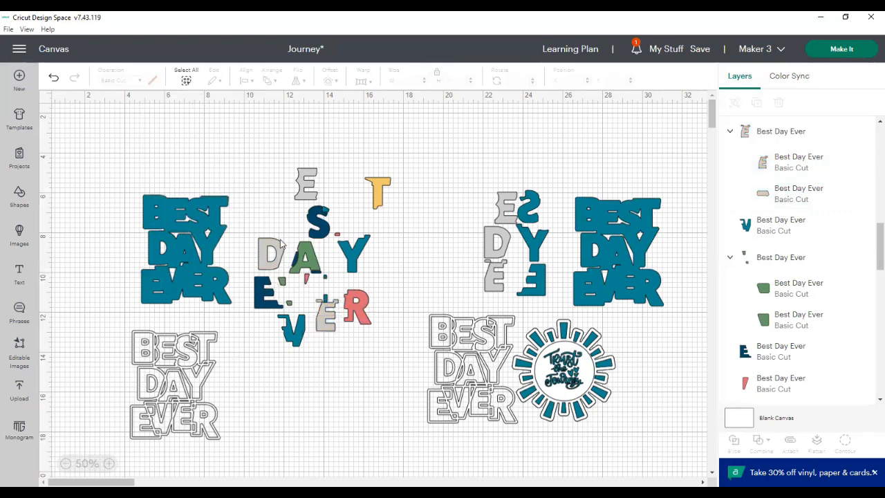
Place the gray D, the gray E of BEST and the gray E of EVER over their matching letters on the teal base.
drag(268, 250, 154, 244)
drag(320, 179, 177, 215)
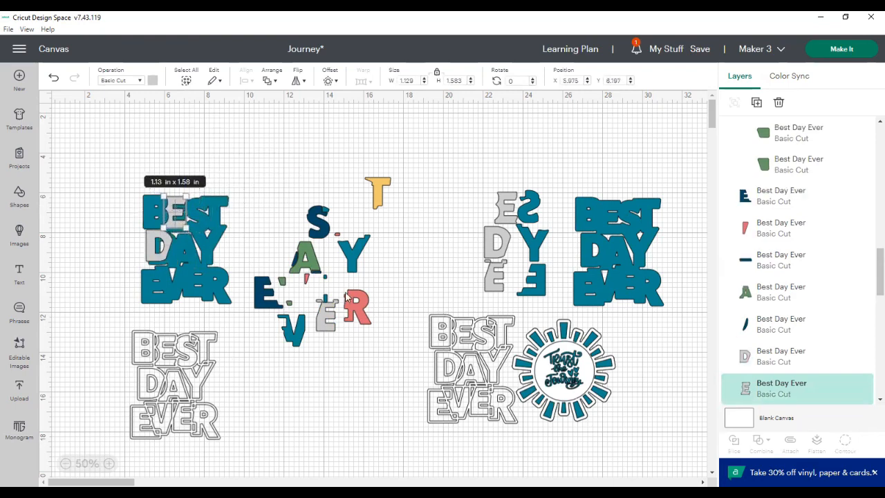
drag(331, 328, 195, 286)
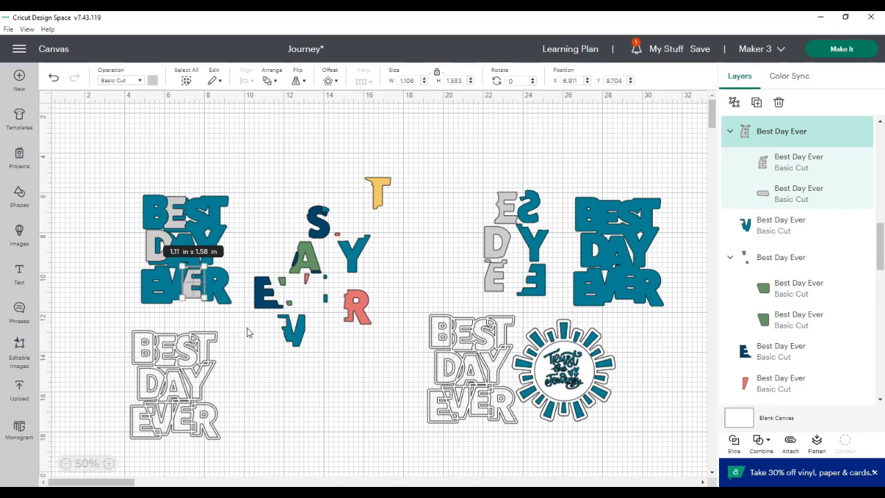
Line up the loose S, Y and dark blue E in a column beside the teal base.
drag(321, 235, 283, 213)
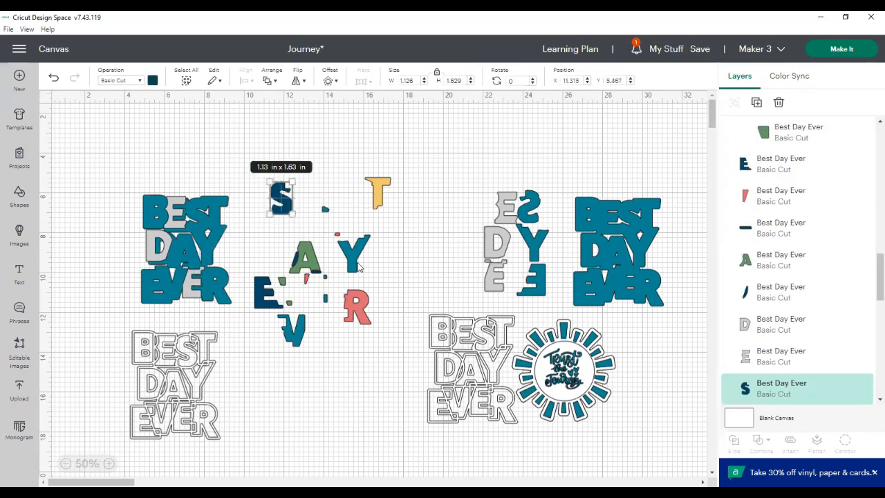
drag(357, 266, 272, 251)
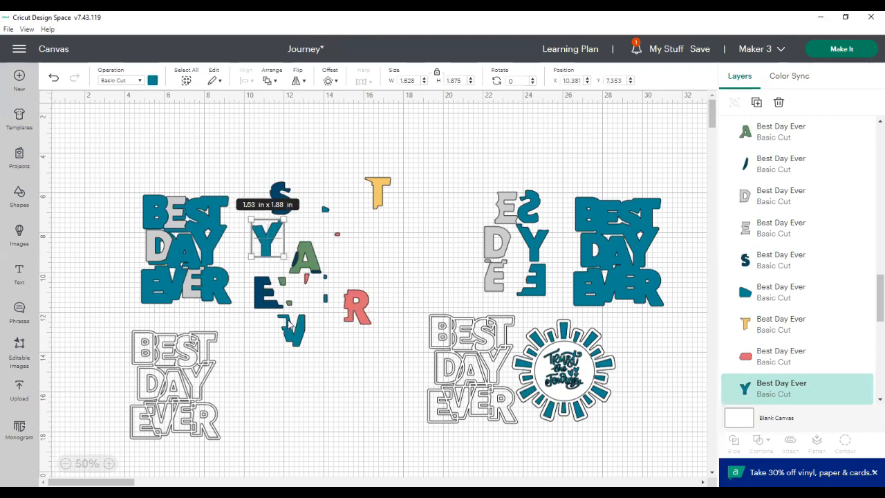
drag(263, 304, 259, 293)
Delete the unneeded R, T, A and V along with all the small leftover pieces, keeping the S, Y and dark blue E.
drag(322, 172, 366, 318)
key(Delete)
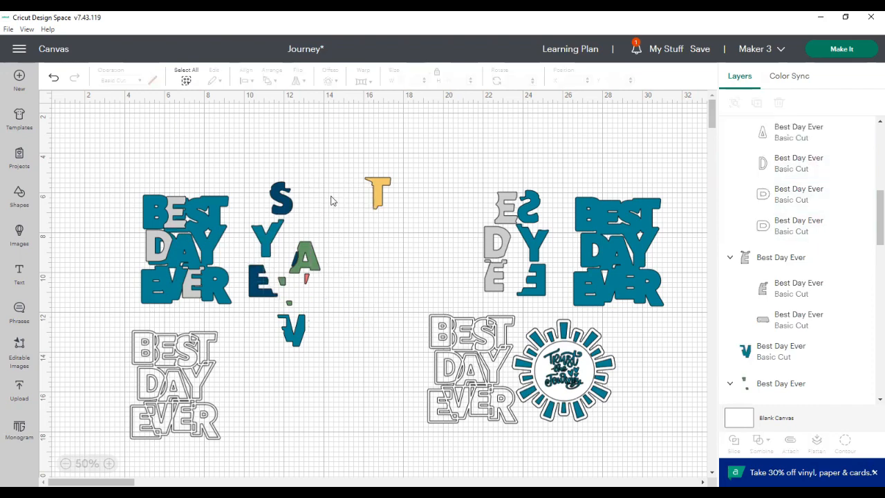
click(366, 187)
key(Delete)
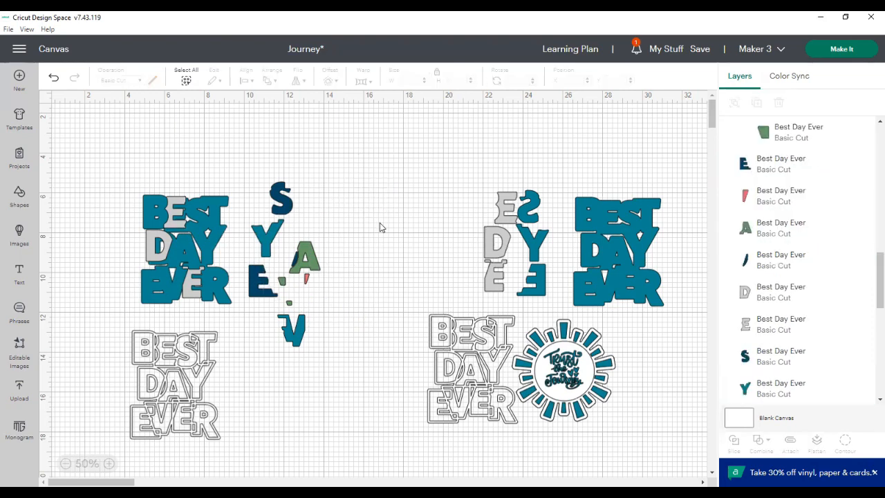
drag(293, 250, 334, 311)
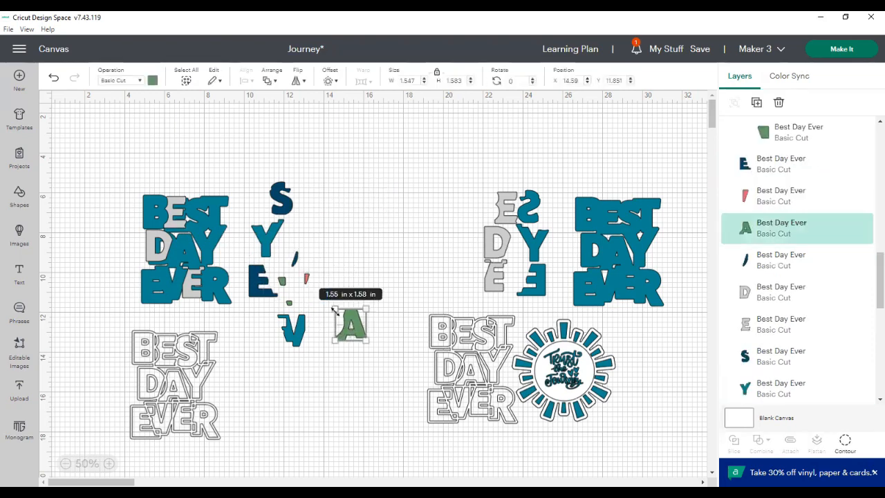
key(Delete)
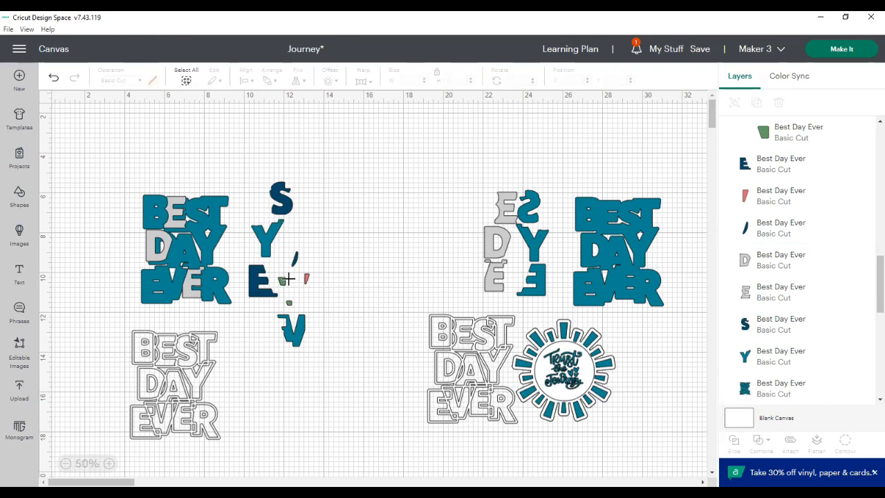
drag(276, 253, 322, 348)
key(Delete)
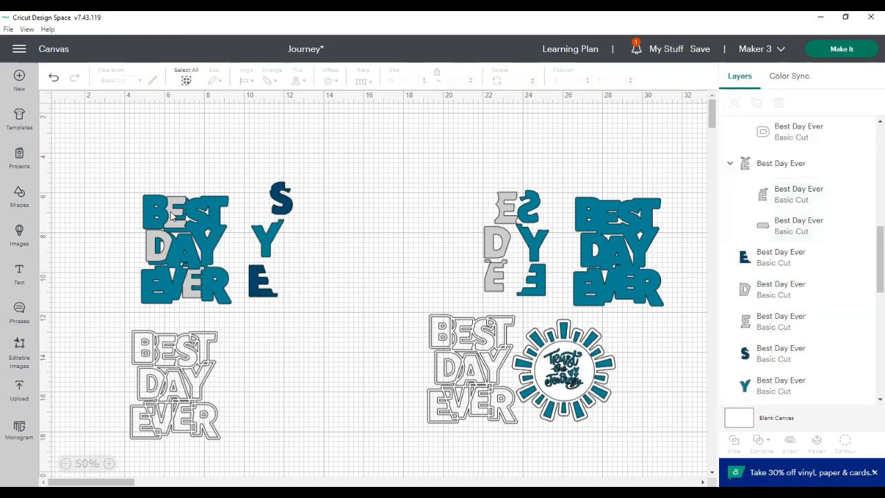
Nudge the spare teal base upward, then pull the dark blue S out of the column and flip it horizontally.
drag(614, 233, 614, 224)
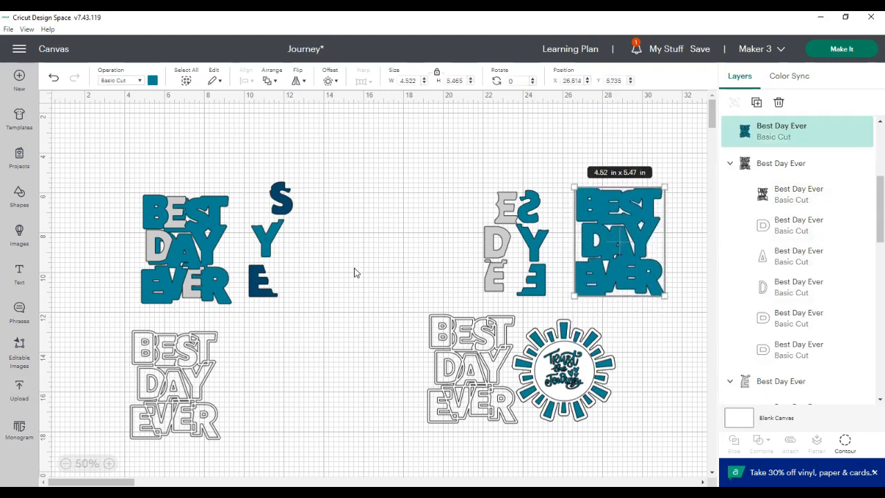
drag(288, 211, 343, 209)
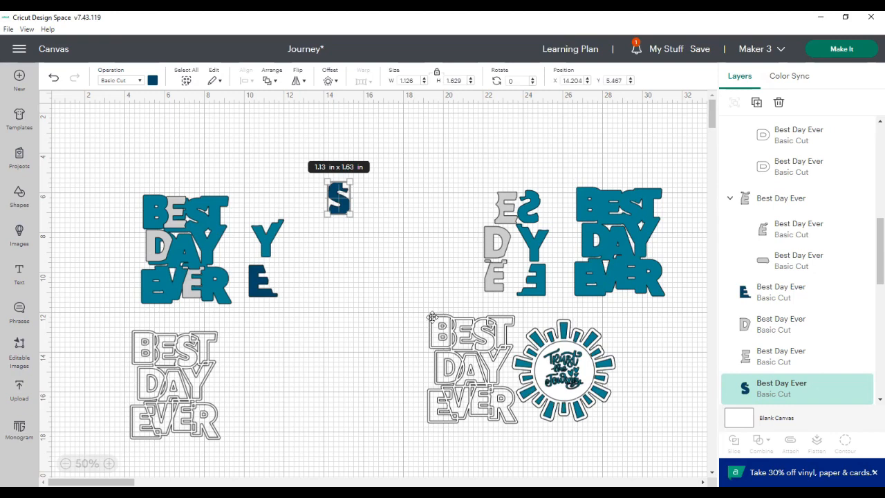
click(297, 82)
click(320, 105)
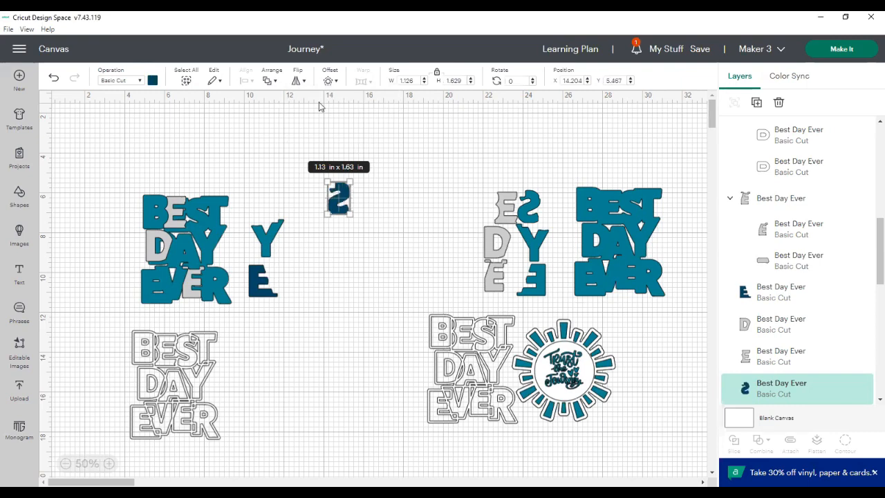
click(387, 202)
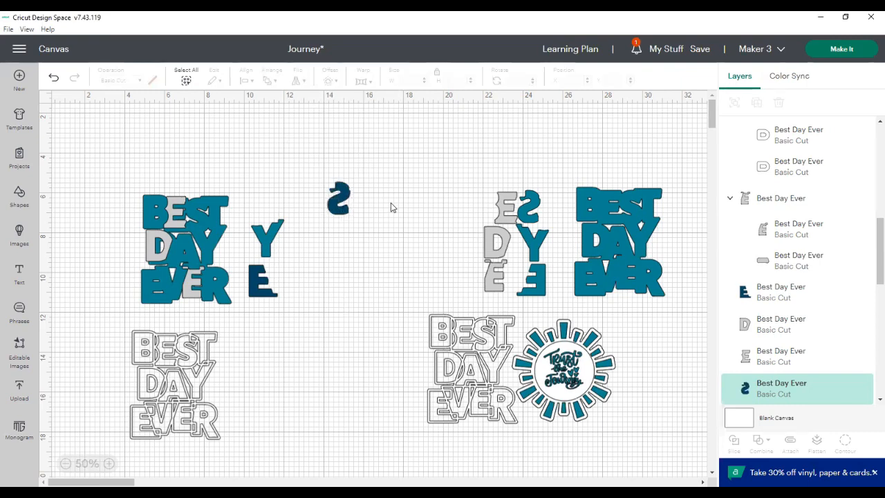
Put the mirrored S back above the Y and color it teal.
drag(344, 209, 265, 209)
click(152, 81)
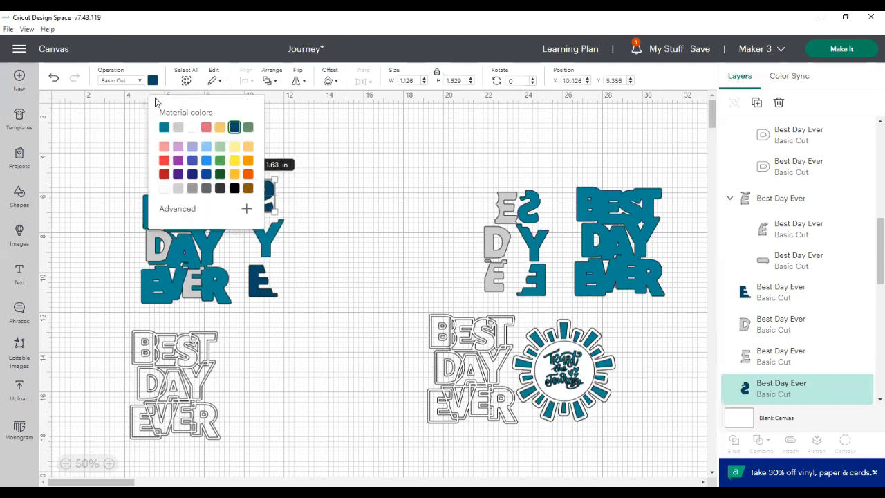
click(362, 194)
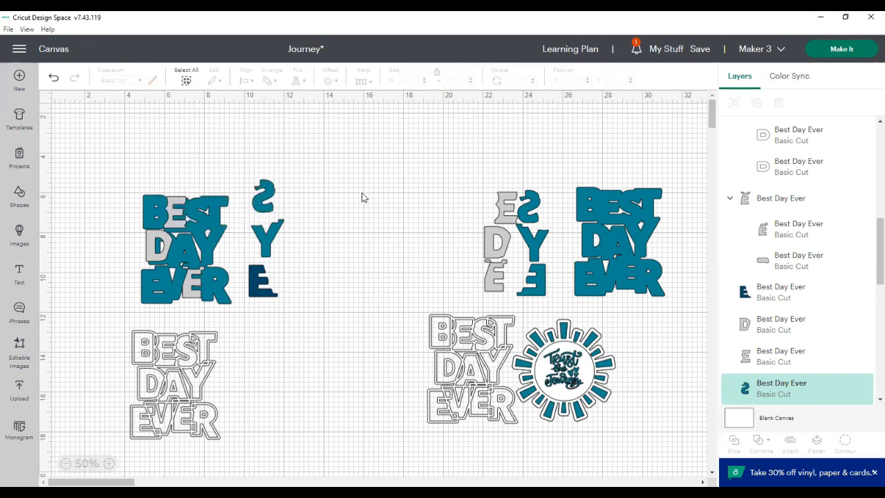
Flip the loose teal Y horizontally.
click(272, 236)
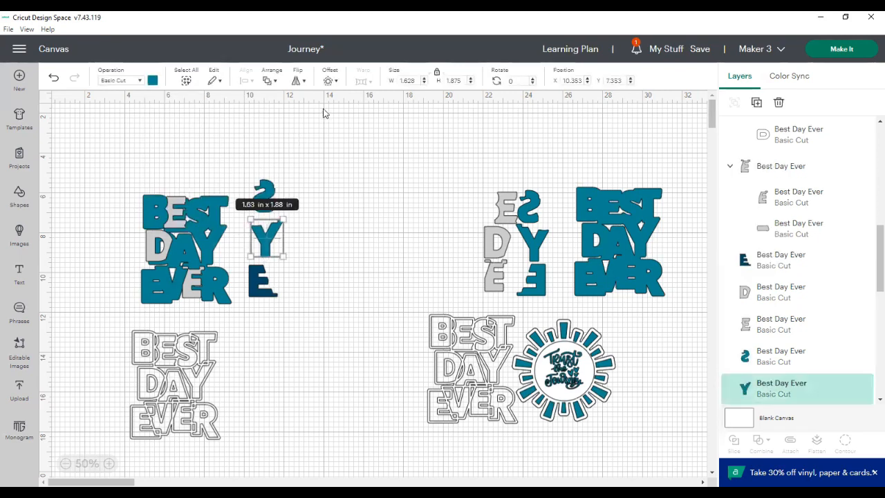
click(300, 82)
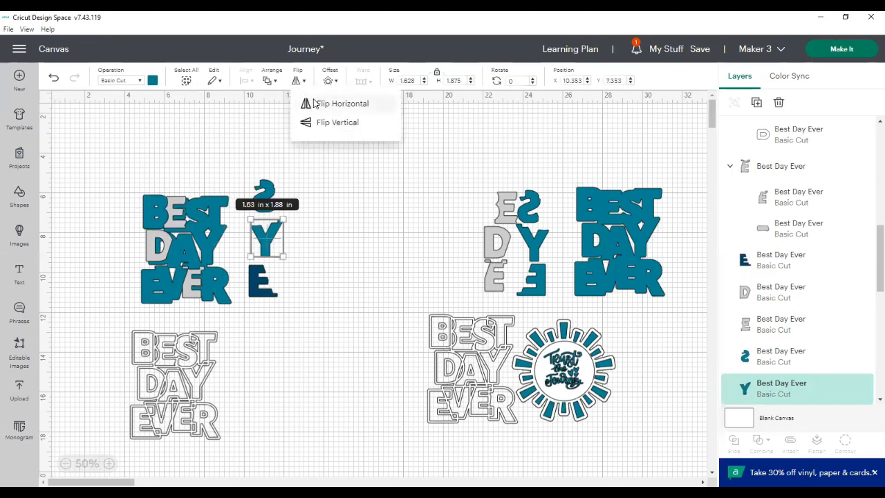
click(339, 103)
Flip the dark blue E horizontally and color it teal to match the S and Y.
drag(268, 282, 266, 284)
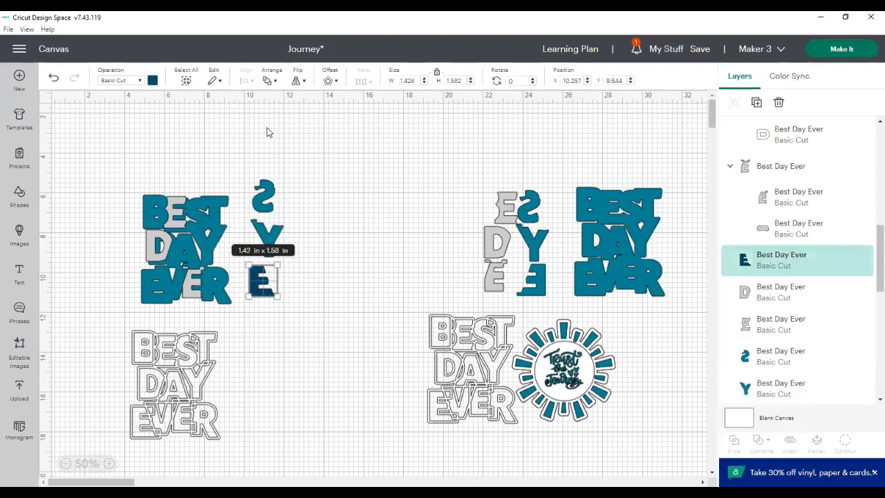
click(295, 82)
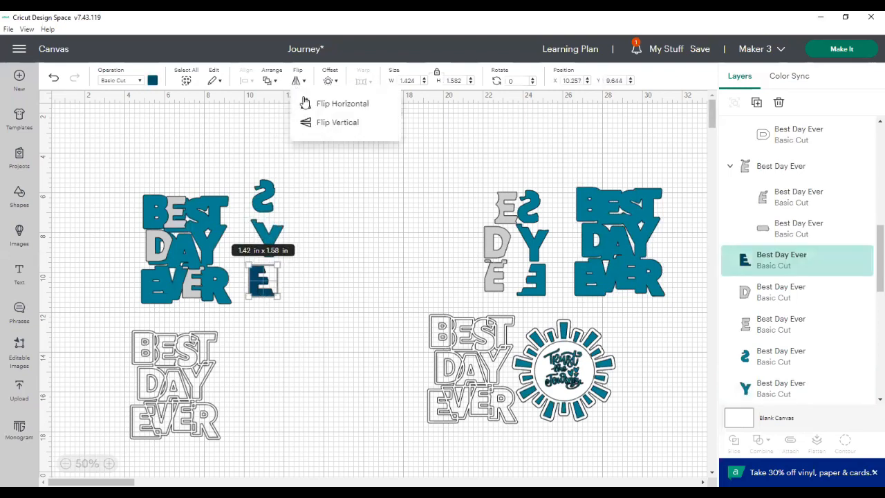
click(318, 103)
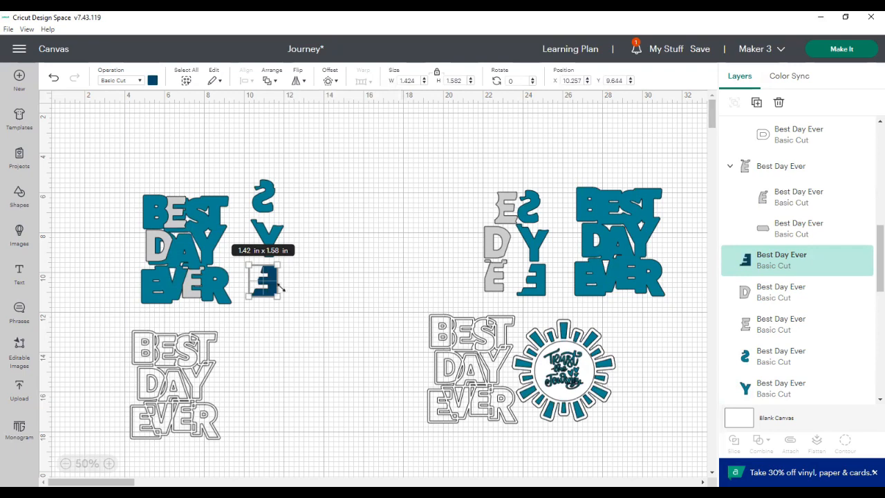
click(153, 80)
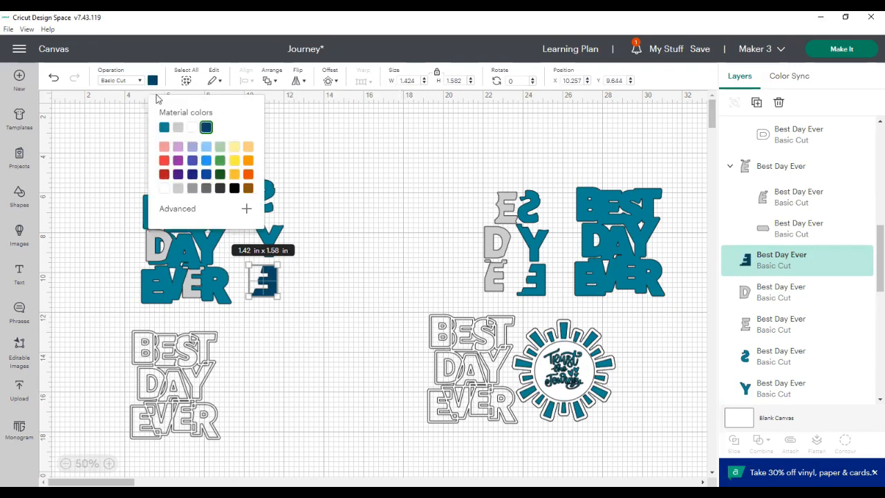
click(164, 130)
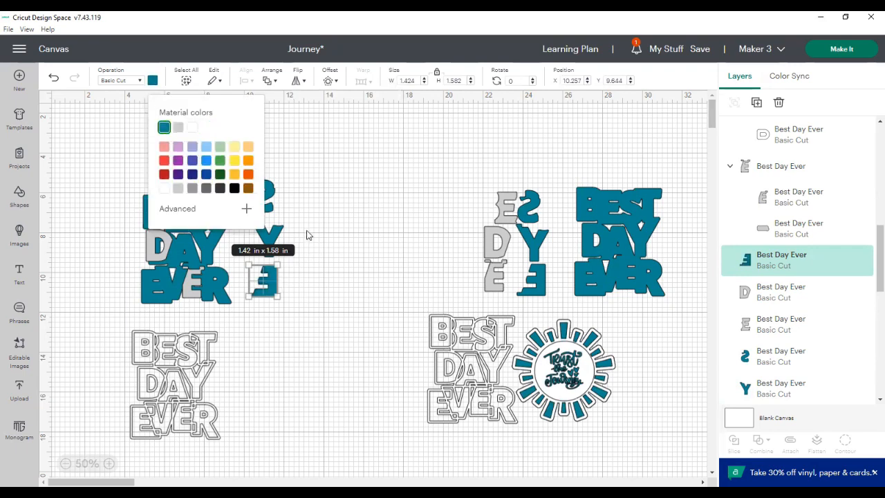
click(313, 233)
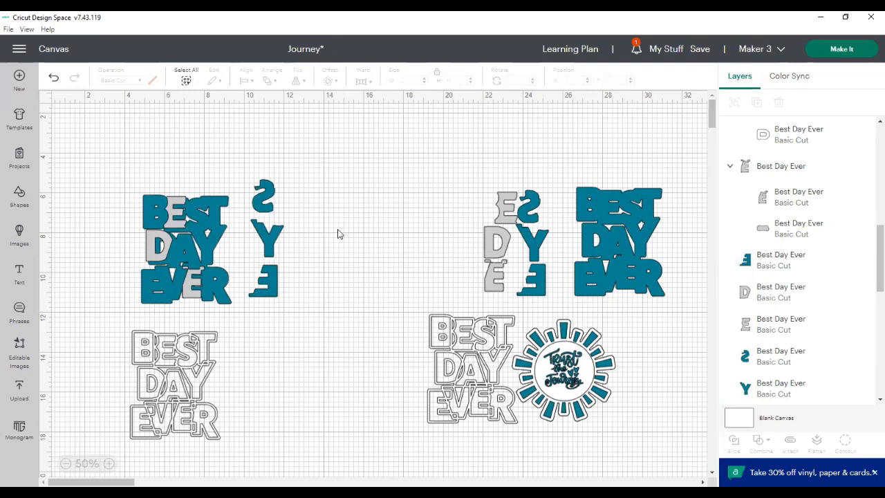
Move the gray E, D and E off the teal base into a column beside the mirrored letters.
drag(174, 227, 297, 217)
drag(171, 258, 312, 254)
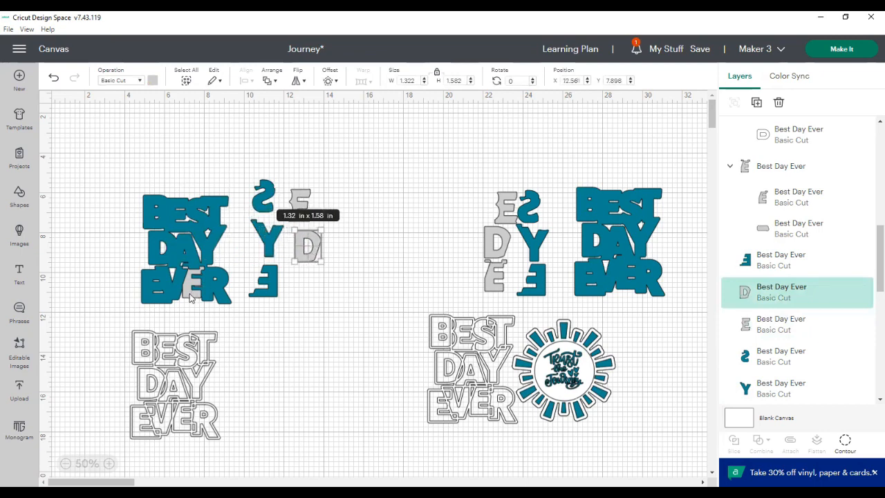
drag(197, 290, 321, 296)
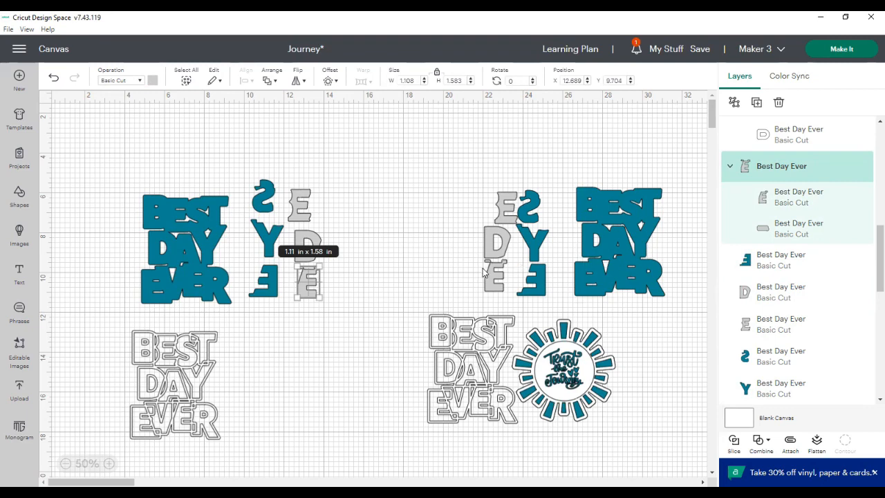
Reposition the outline layer beside the sunburst, and delete the other set of teal base, outline and loose letters.
drag(478, 368, 354, 264)
drag(383, 315, 505, 435)
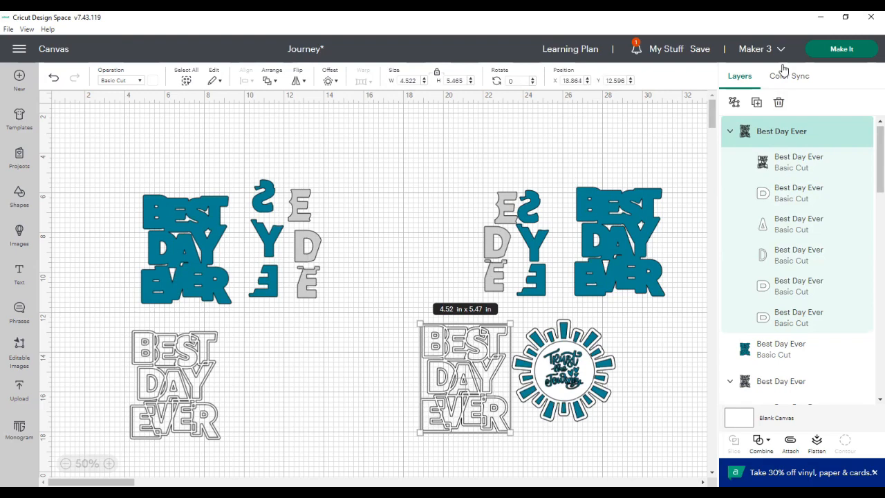
drag(114, 146, 314, 469)
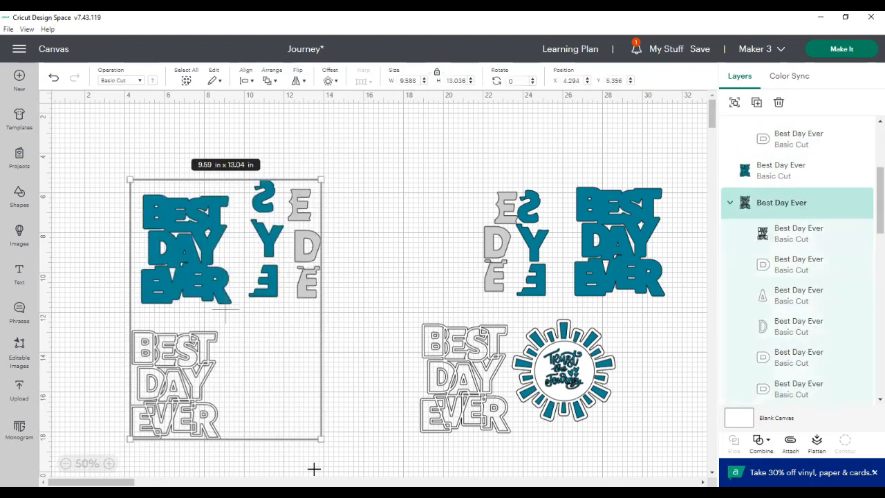
key(Delete)
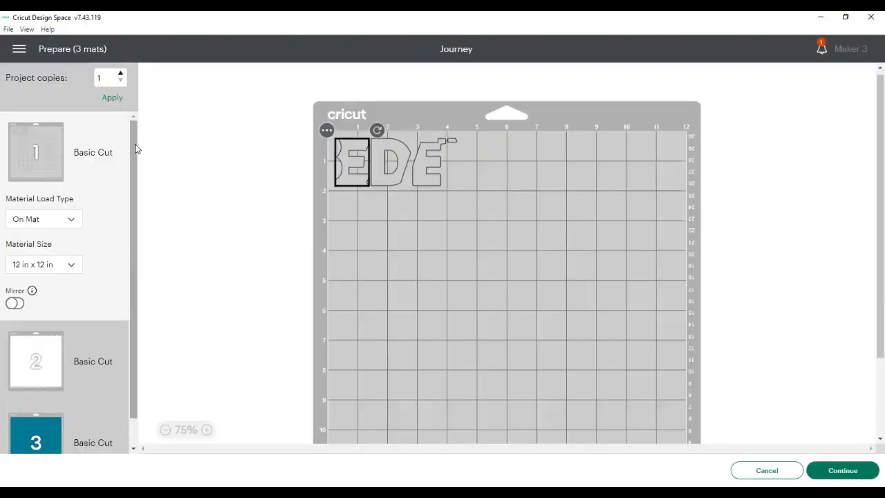
Review the pieces laid out on the white mat 2 and the teal mat 3.
scroll(136, 161, down, 2)
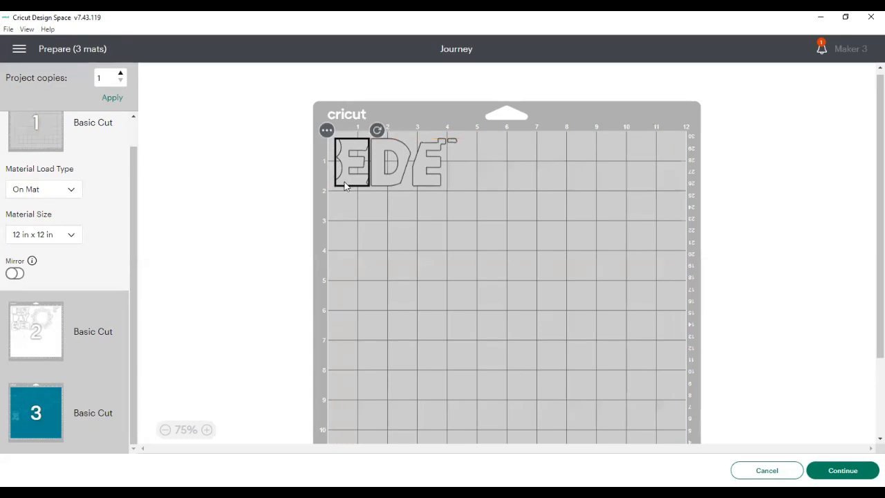
click(39, 329)
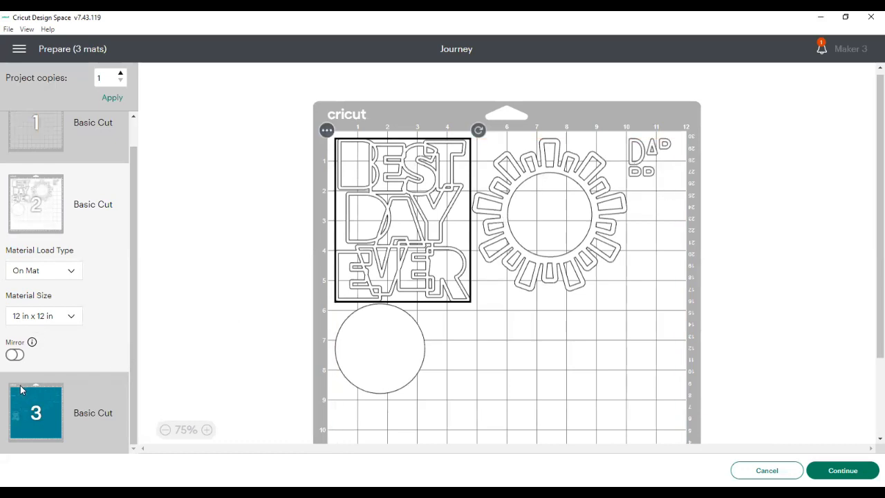
click(27, 408)
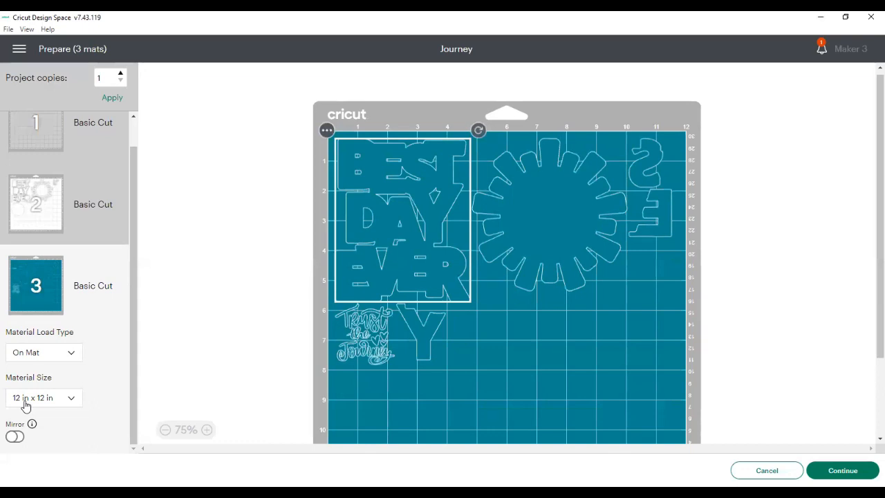